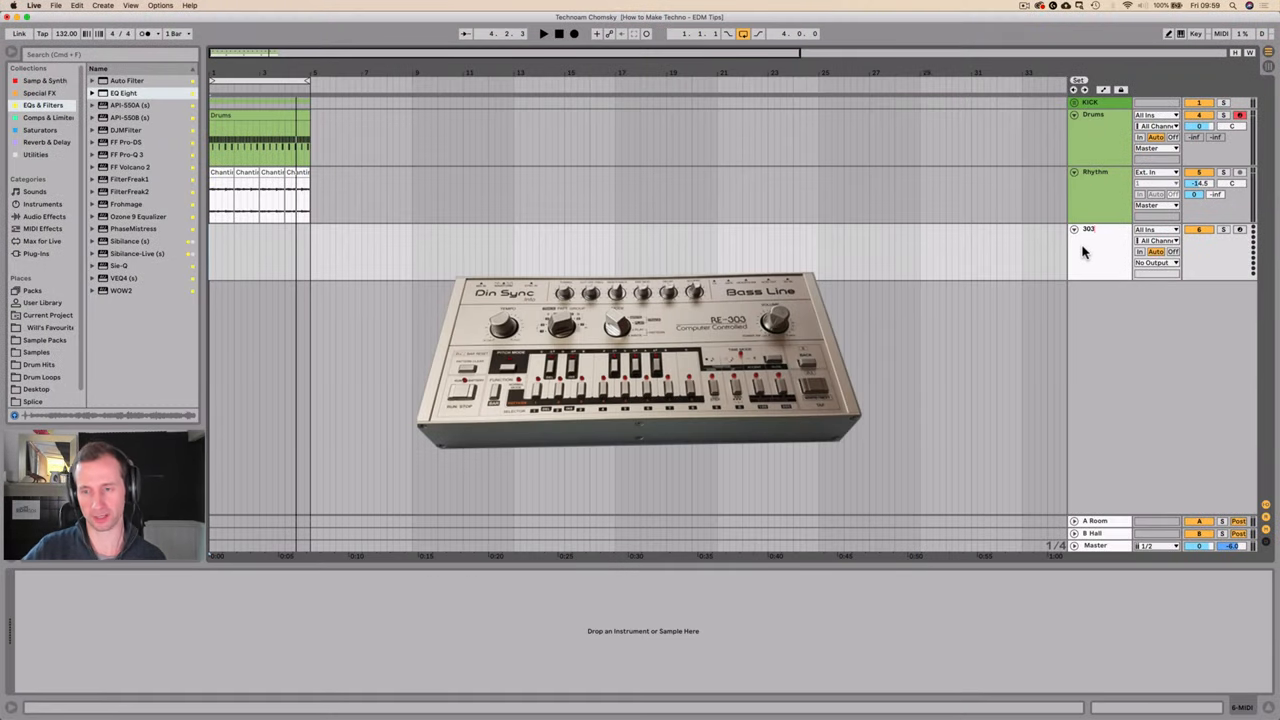
# - Colour the 303 track cyan and leave it selected
pyautogui.rightClick(1083, 252)
pyautogui.click(1160, 425)
pyautogui.click(1085, 200)
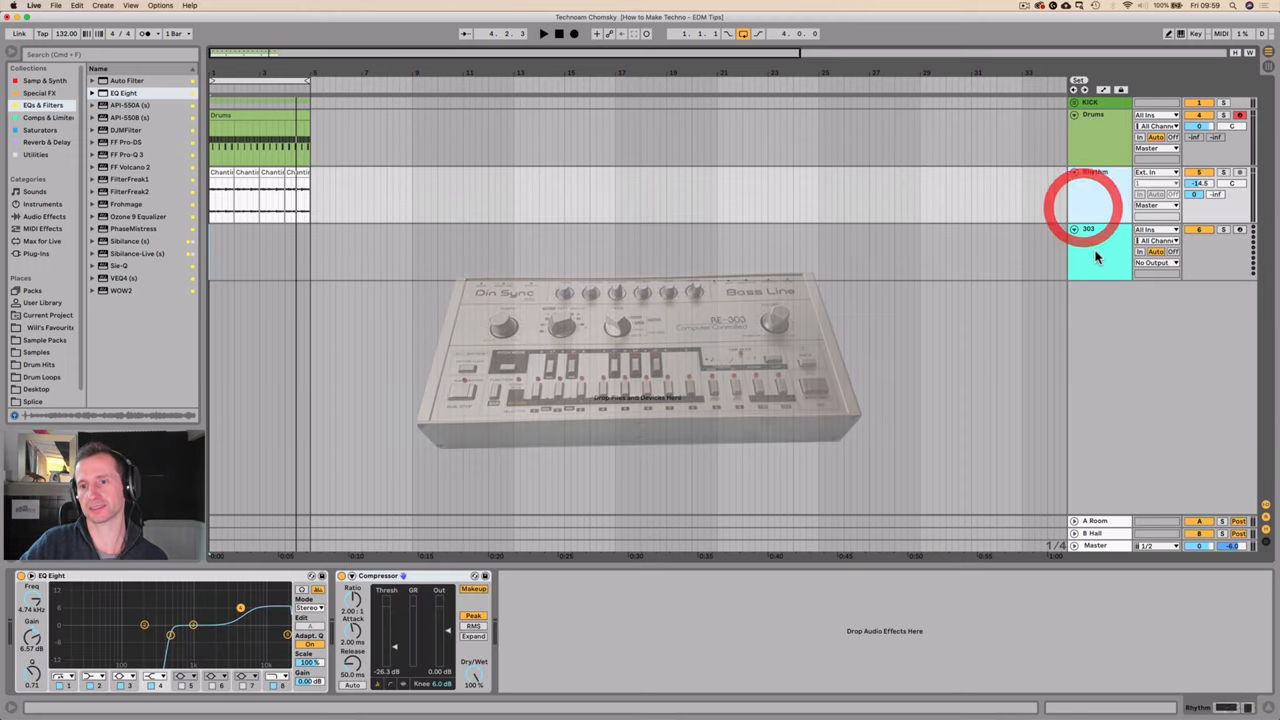
pyautogui.click(1097, 252)
pyautogui.click(1114, 196)
pyautogui.press('Down')
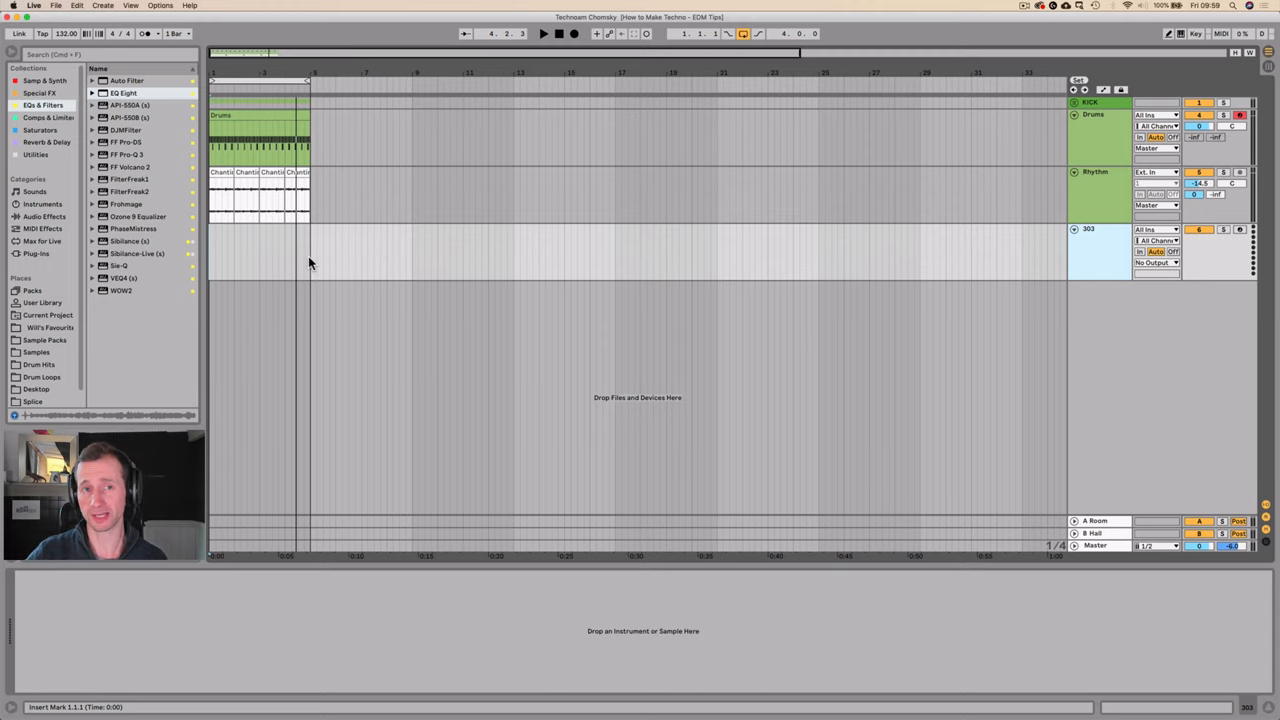
# - Insert an empty MIDI clip over bars 1–4 of the 303 track and name it 303
pyautogui.moveTo(308, 262); pyautogui.dragTo(194, 258)
pyautogui.press('super+shift+m')
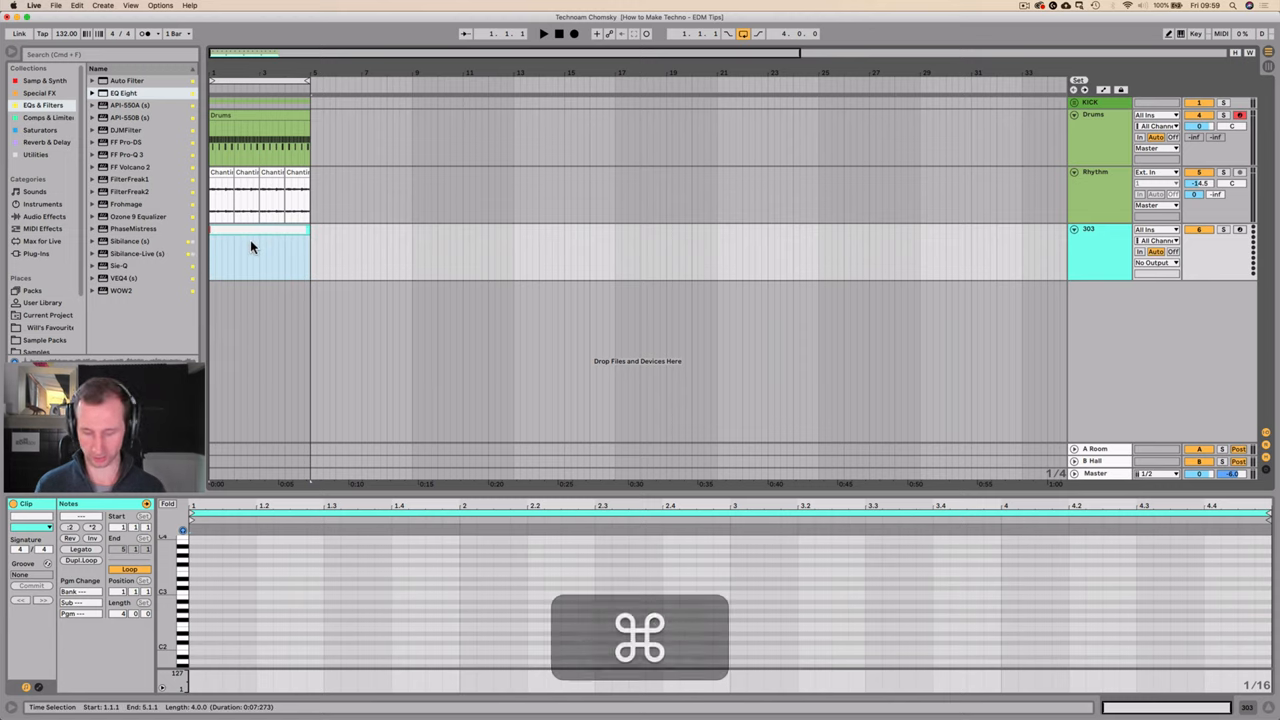
pyautogui.press('super+r')
pyautogui.press('BackSpace')
pyautogui.press('Return')
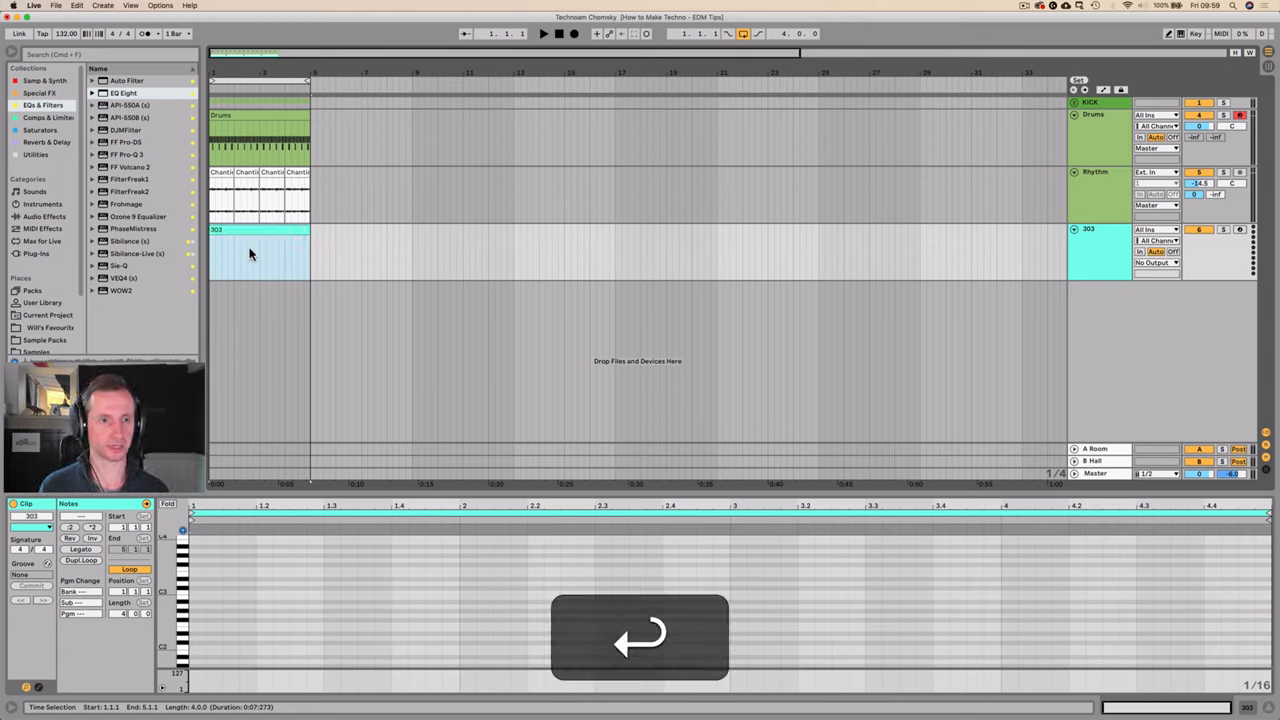
# - Load the Analog synth from Instruments onto the 303 track and set its Voices to Mono
pyautogui.click(44, 80)
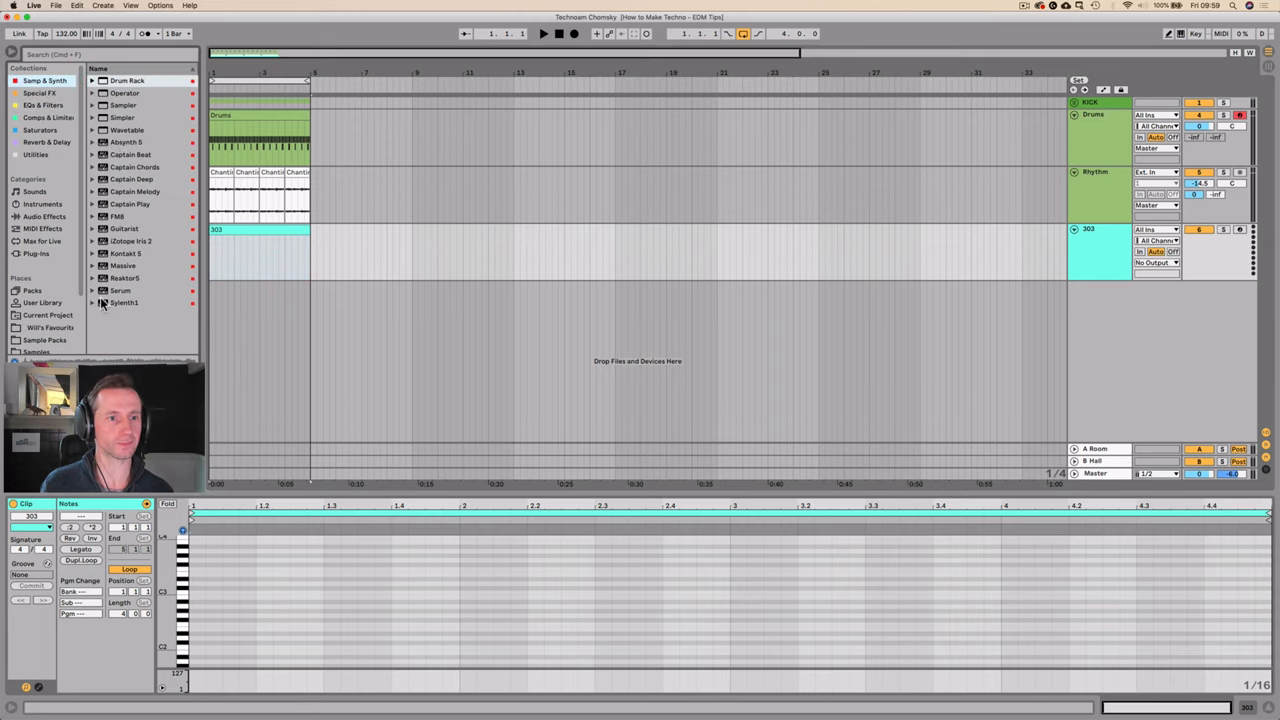
pyautogui.click(40, 204)
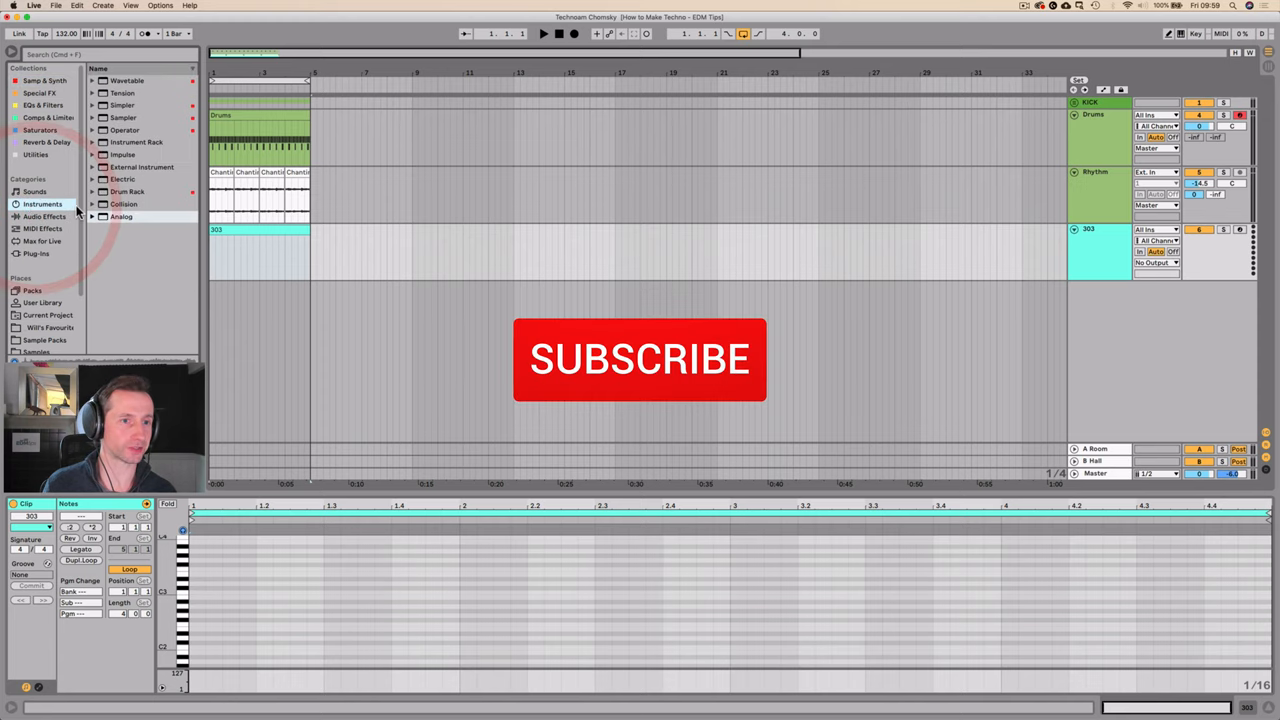
pyautogui.moveTo(120, 217); pyautogui.dragTo(1086, 266)
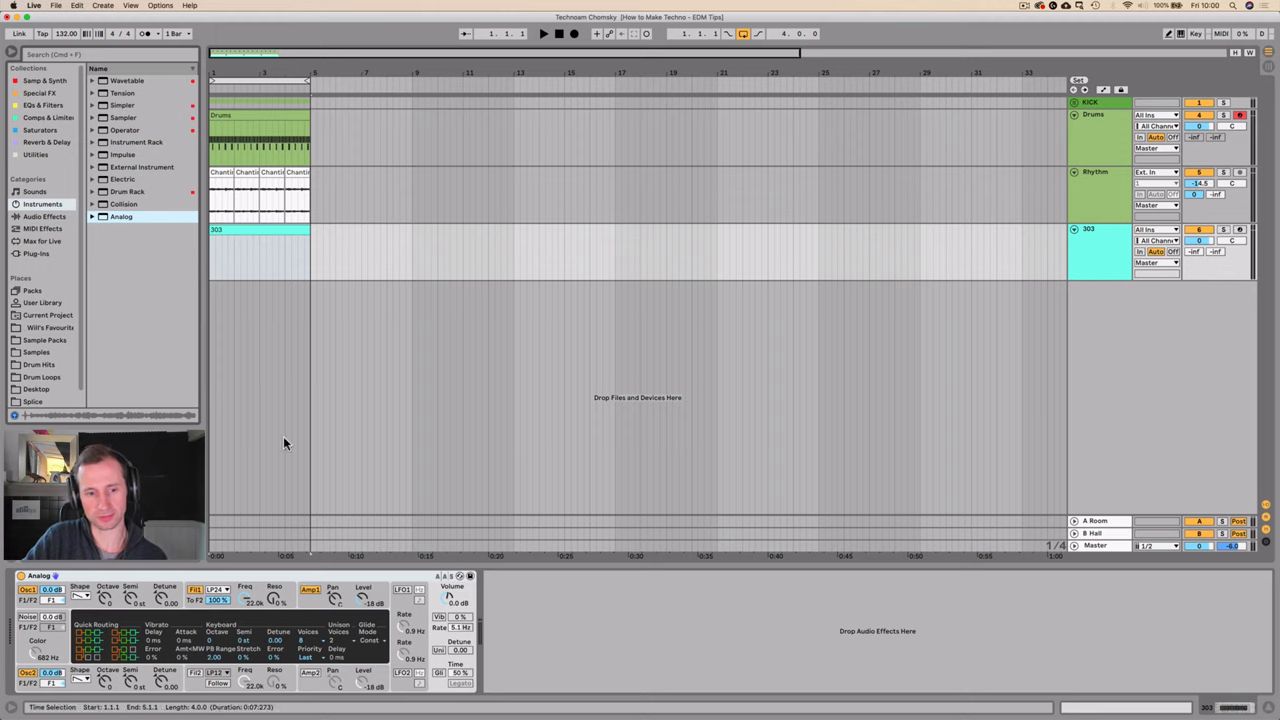
pyautogui.click(316, 642)
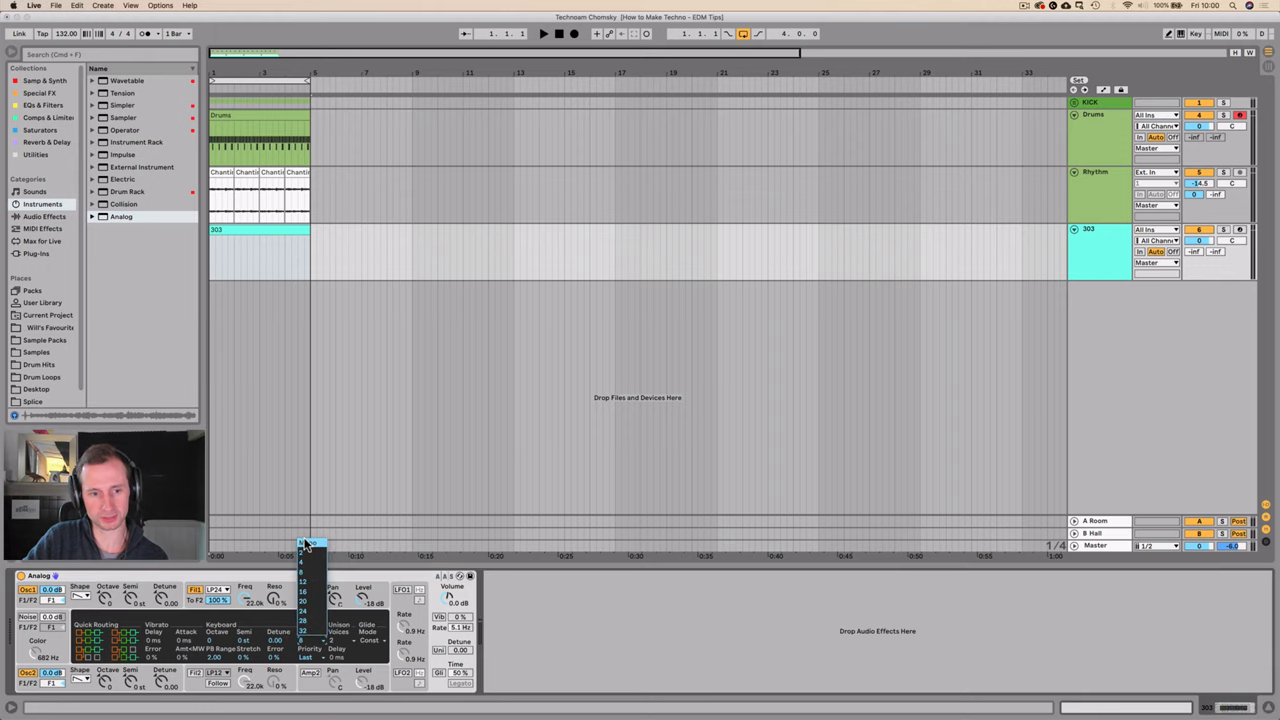
pyautogui.click(305, 545)
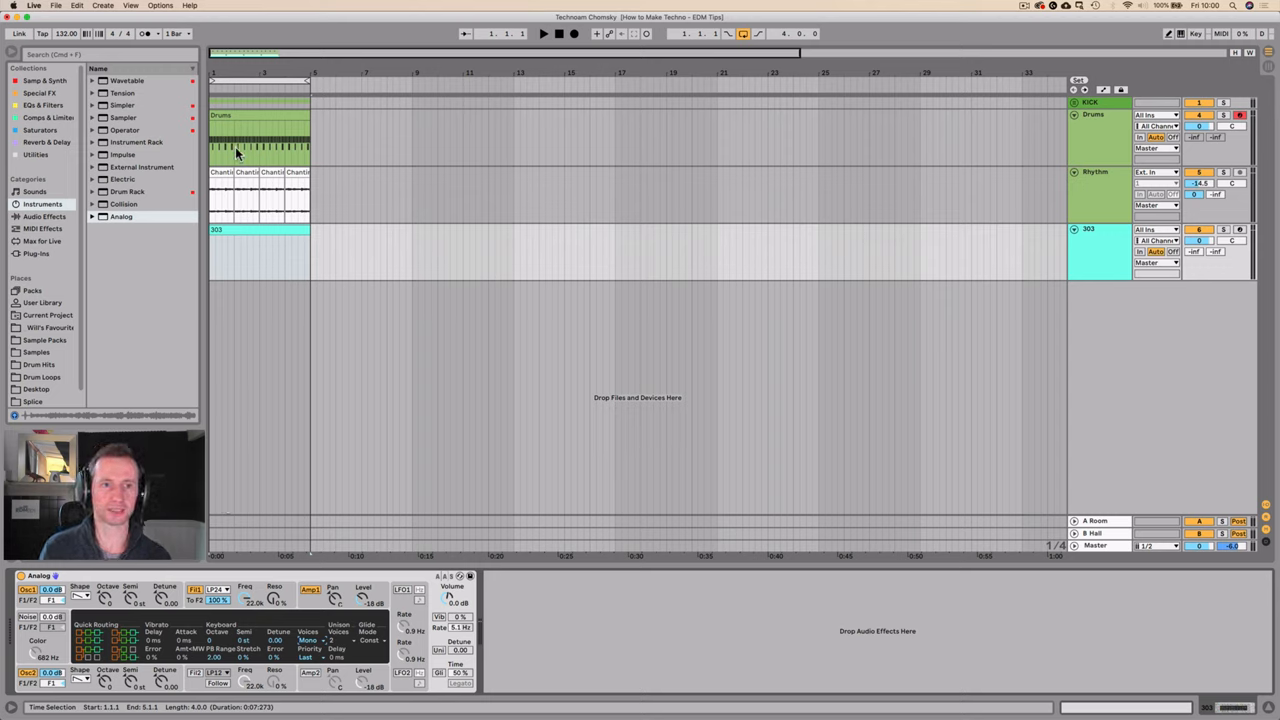
pyautogui.press('space')
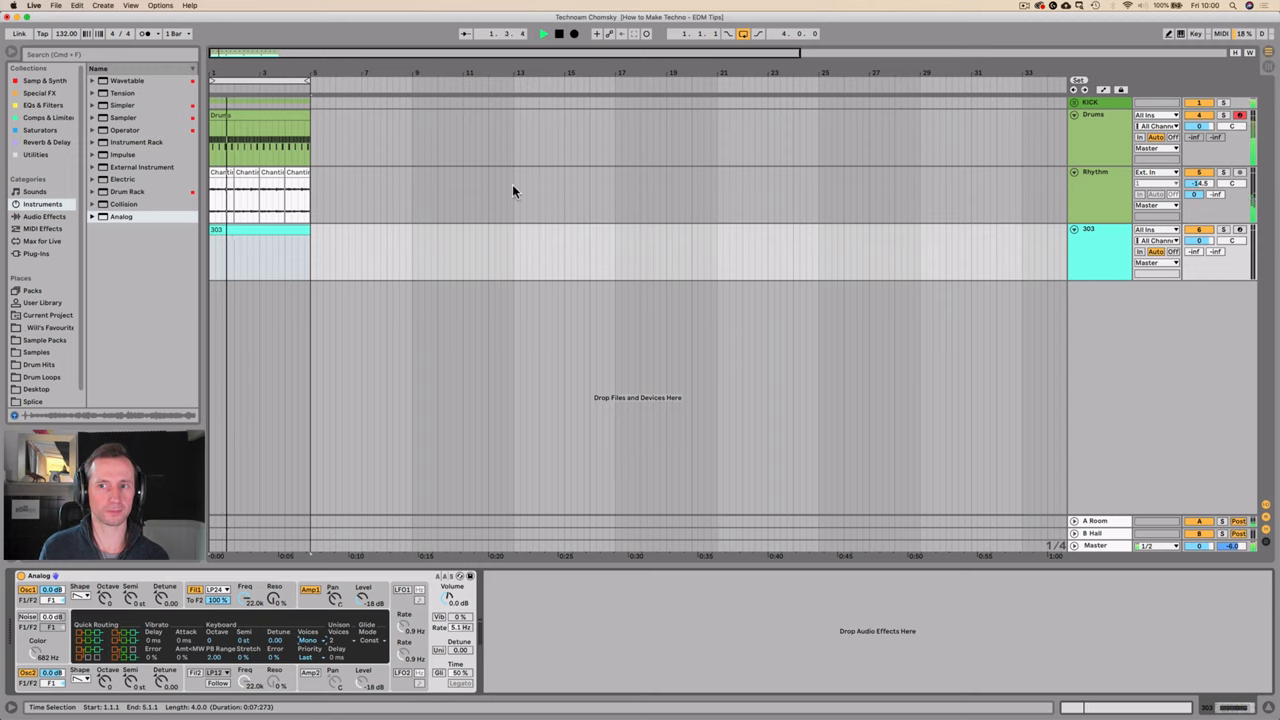
pyautogui.click(1089, 103)
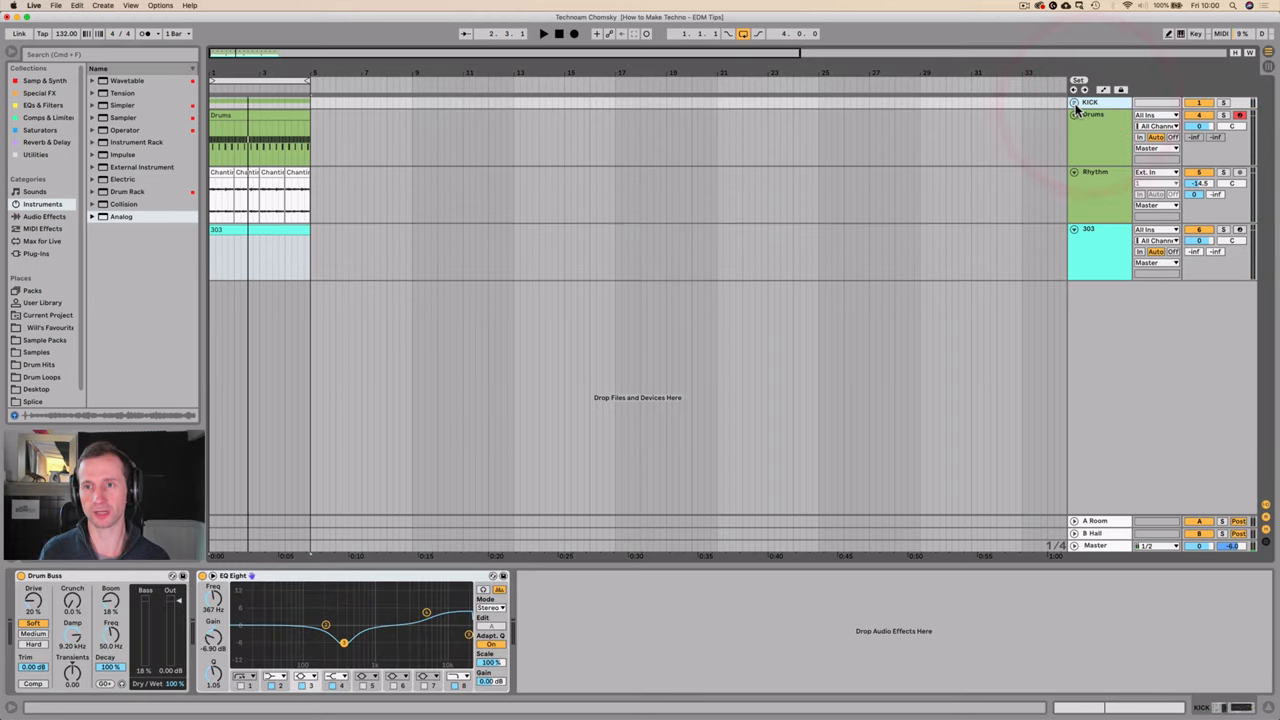
pyautogui.press('space')
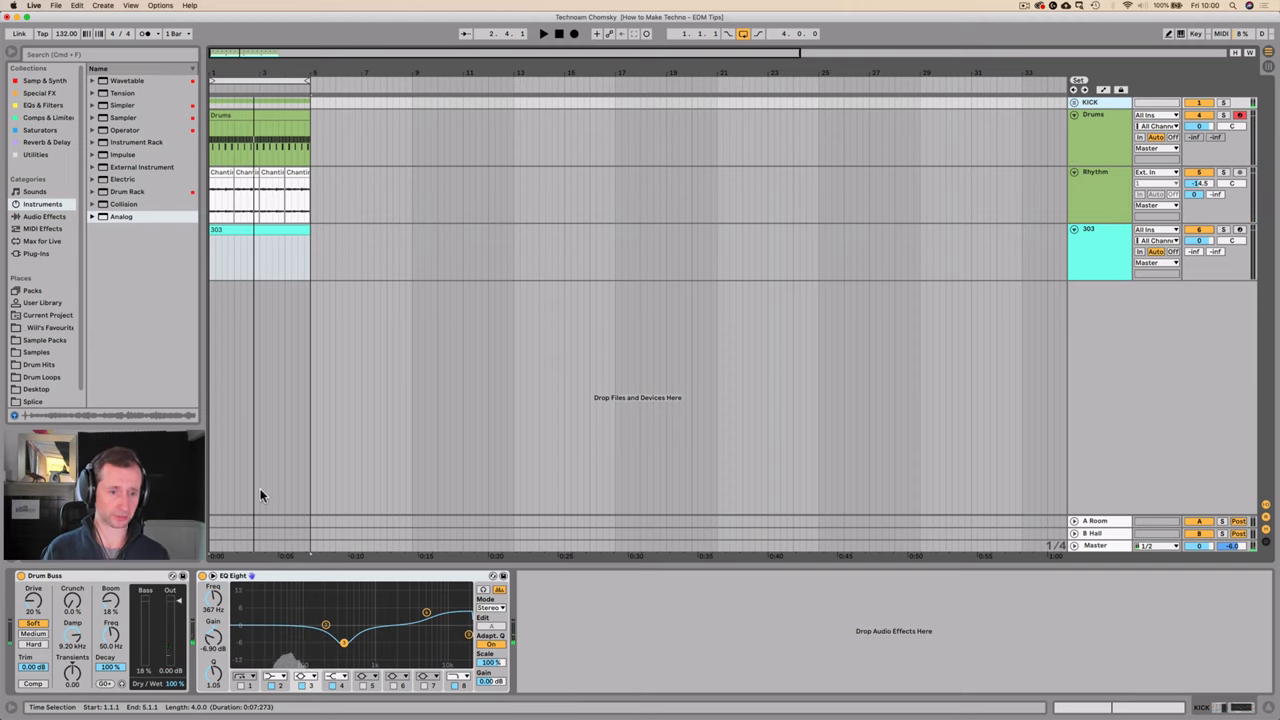
pyautogui.click(213, 576)
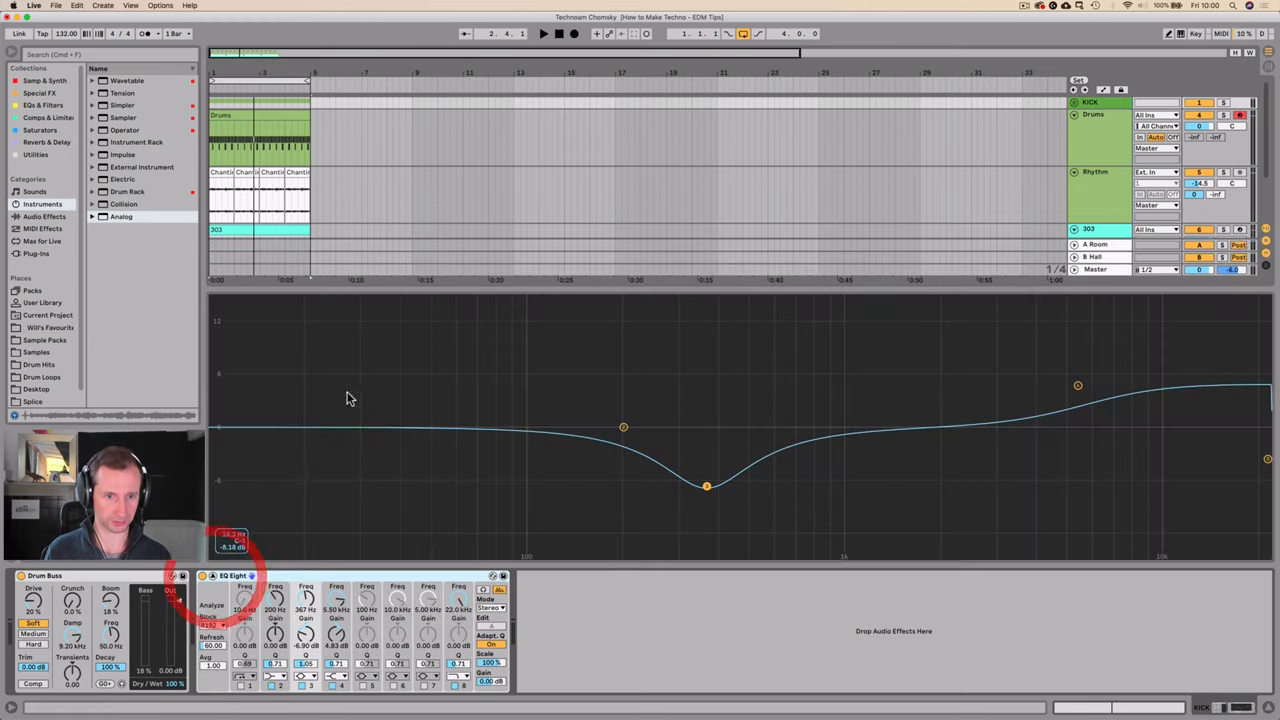
pyautogui.press('space')
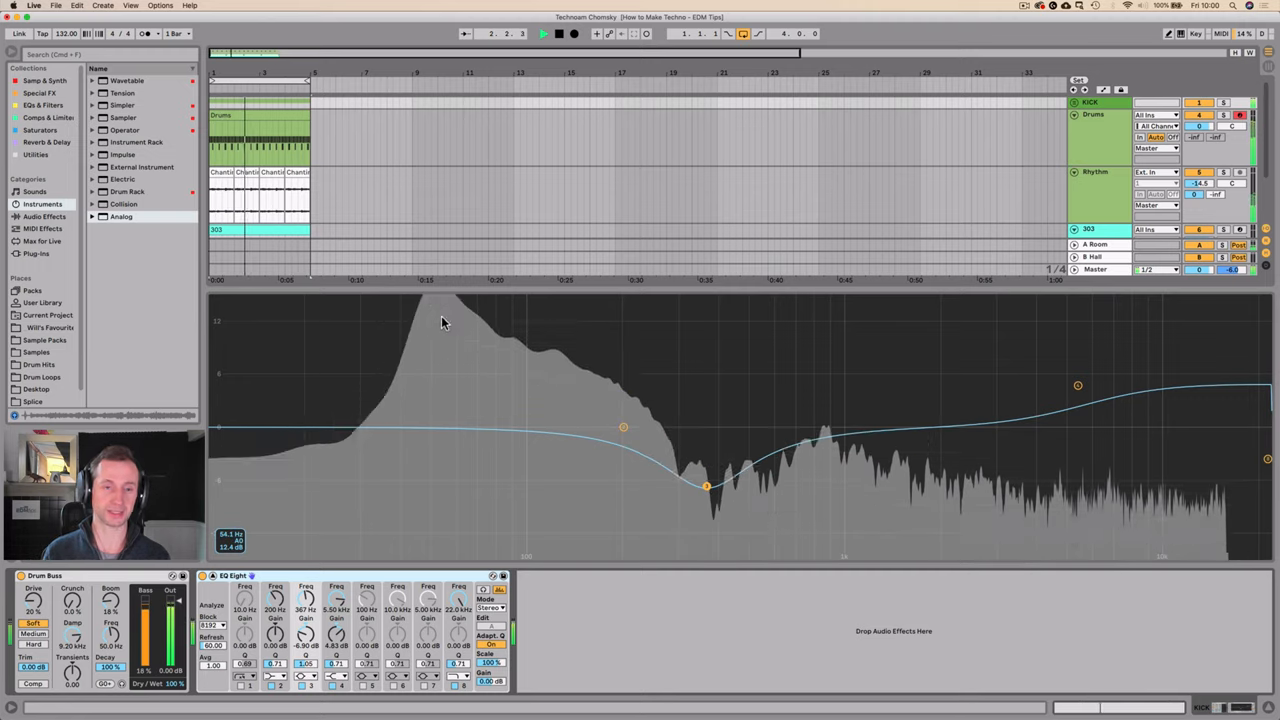
pyautogui.click(449, 167)
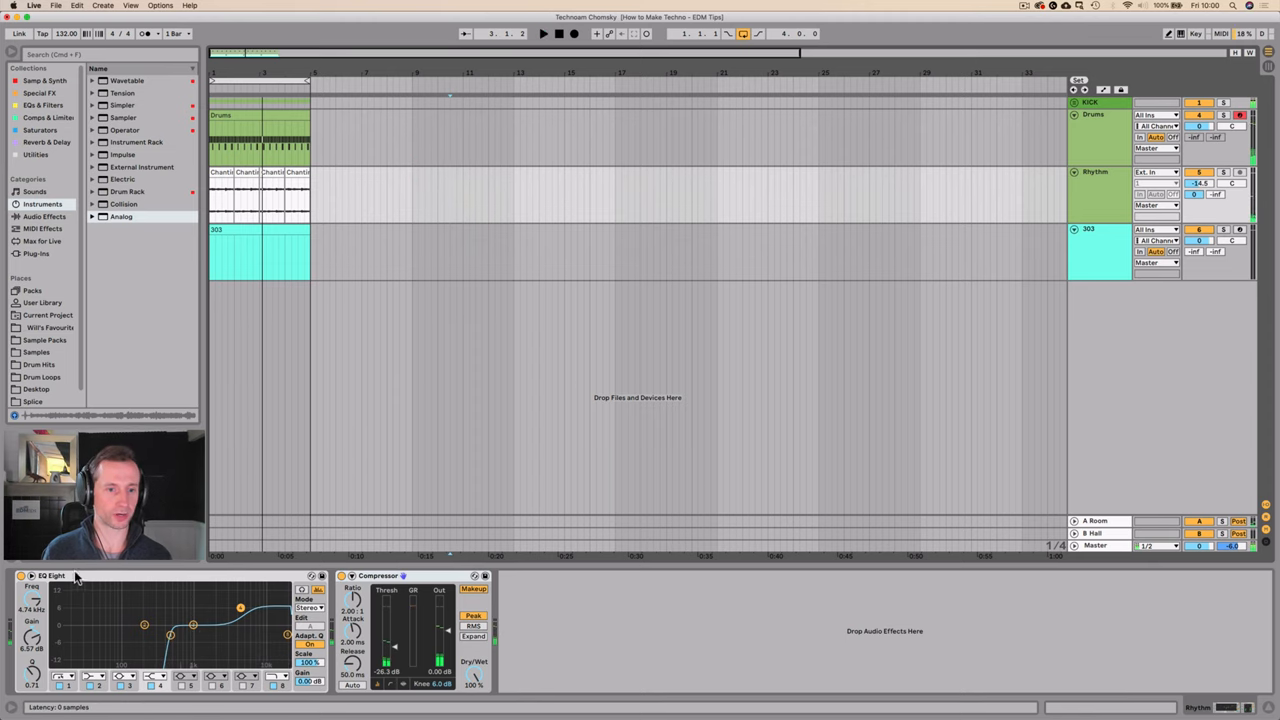
# - Enlarge the 303 clip's note editor and place the opening A1 note at the clip start
pyautogui.doubleClick(247, 232)
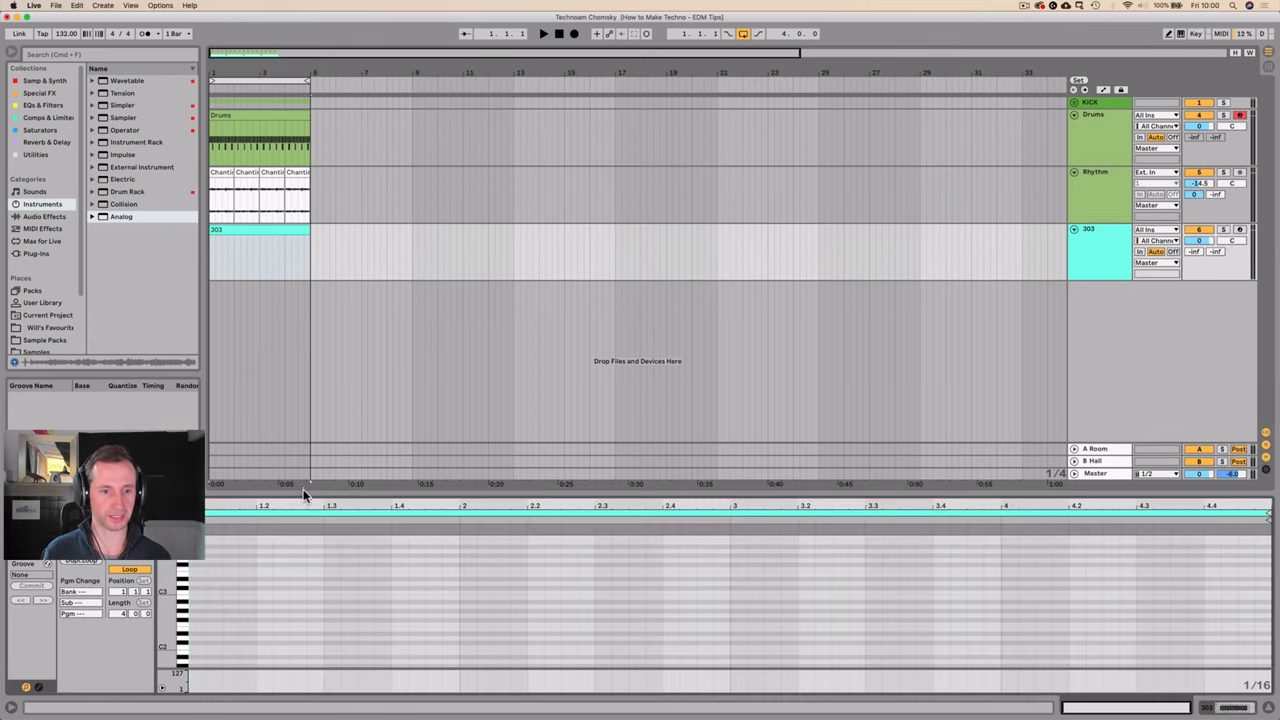
pyautogui.moveTo(306, 488); pyautogui.dragTo(306, 390)
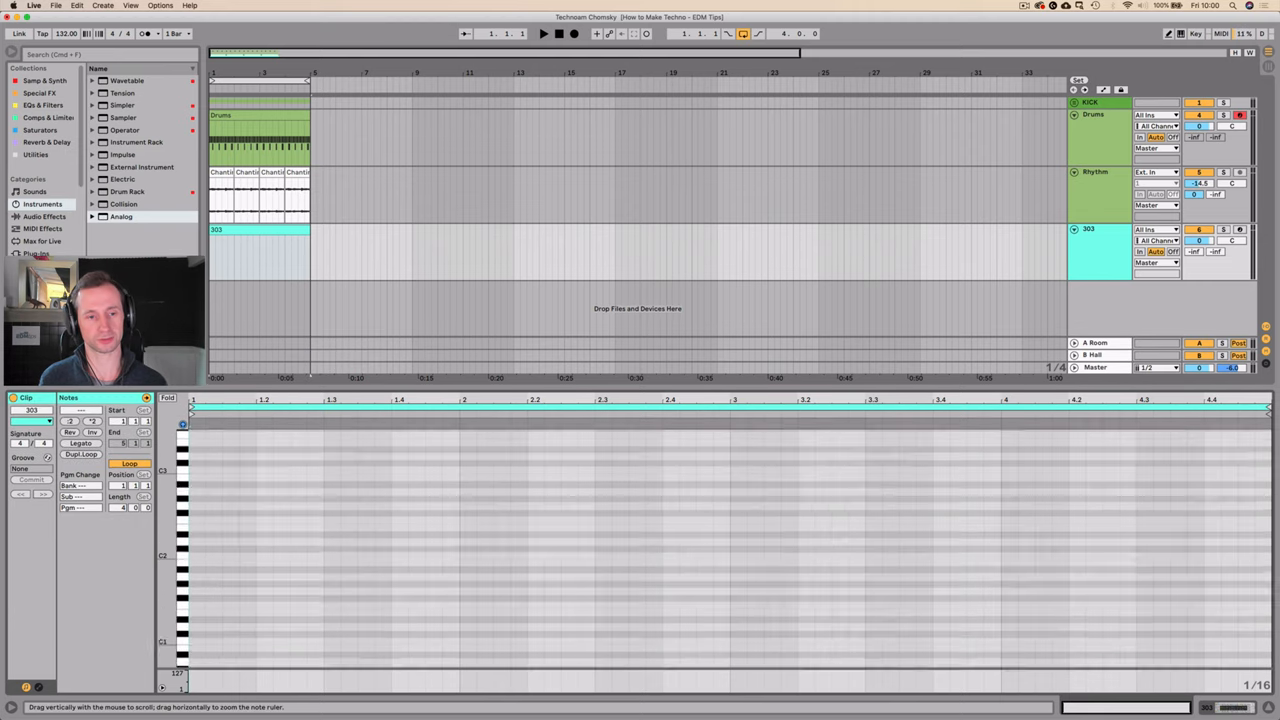
pyautogui.moveTo(182, 520)
pyautogui.mouseDown()
pyautogui.moveTo(182, 560)
pyautogui.moveTo(168, 517)
pyautogui.mouseUp()
pyautogui.click(181, 545)
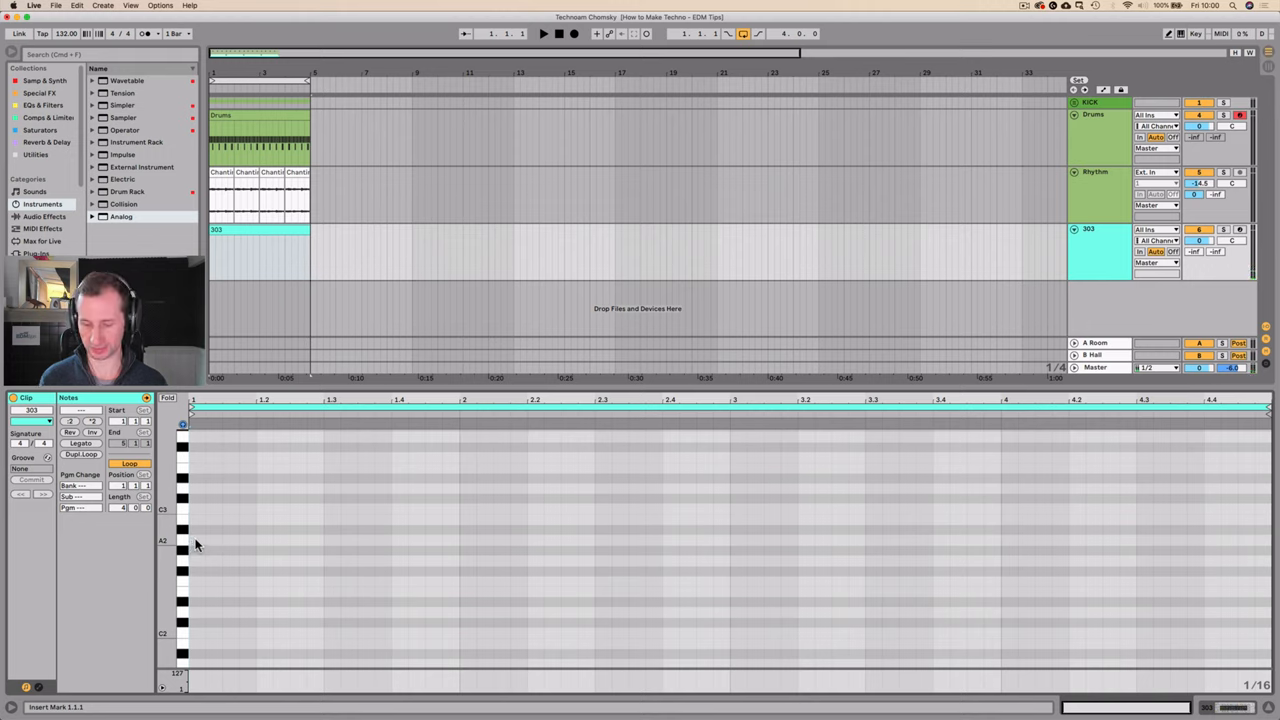
pyautogui.doubleClick(196, 543)
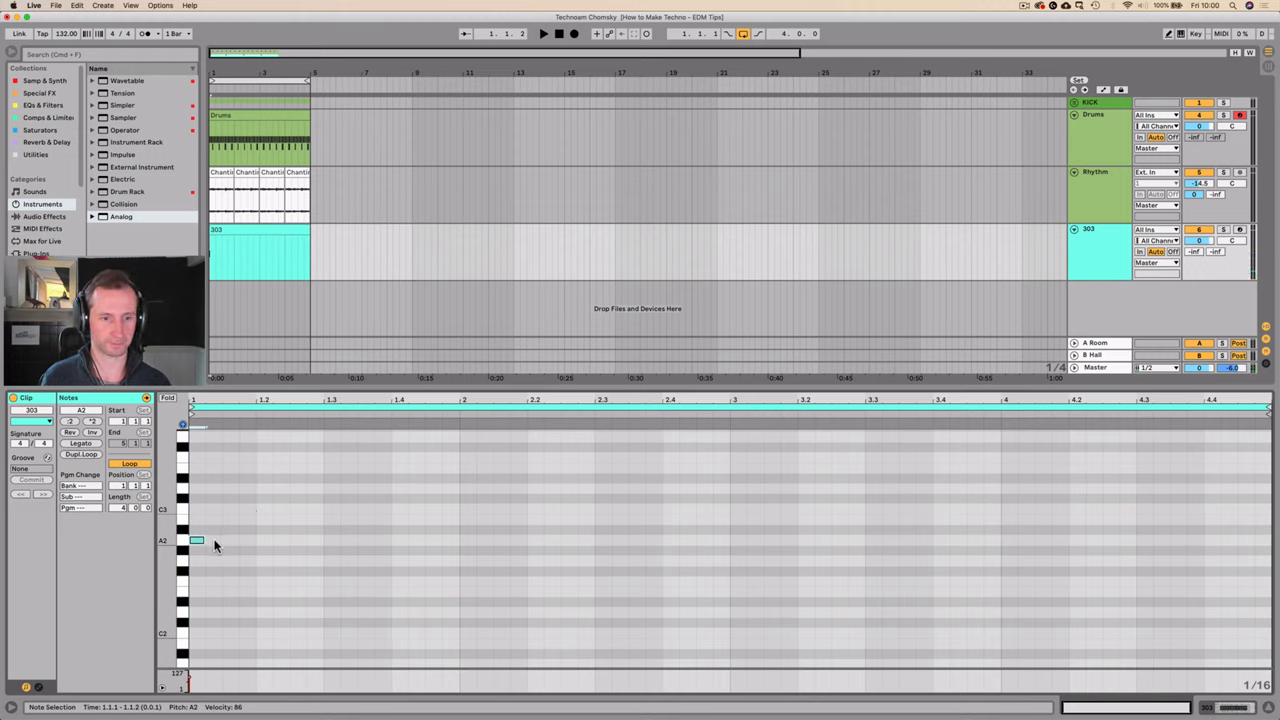
pyautogui.hotkey('shift', 'Down')
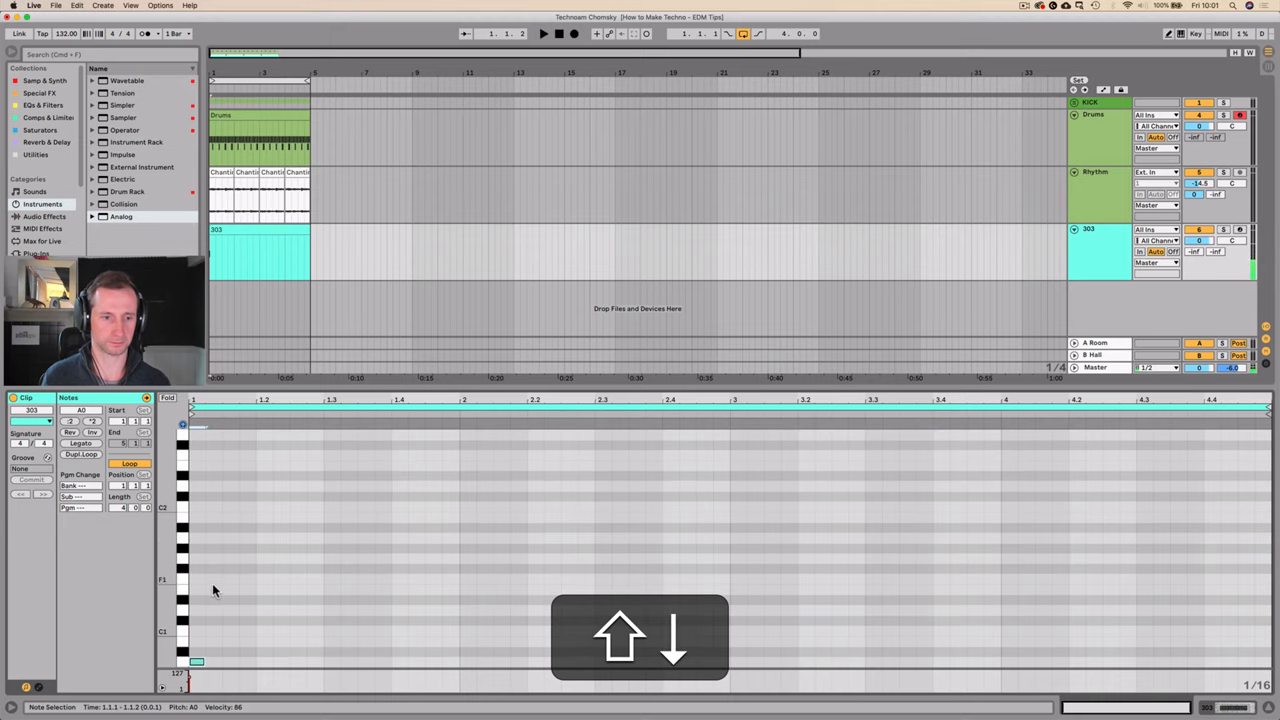
pyautogui.hotkey('shift', 'Up')
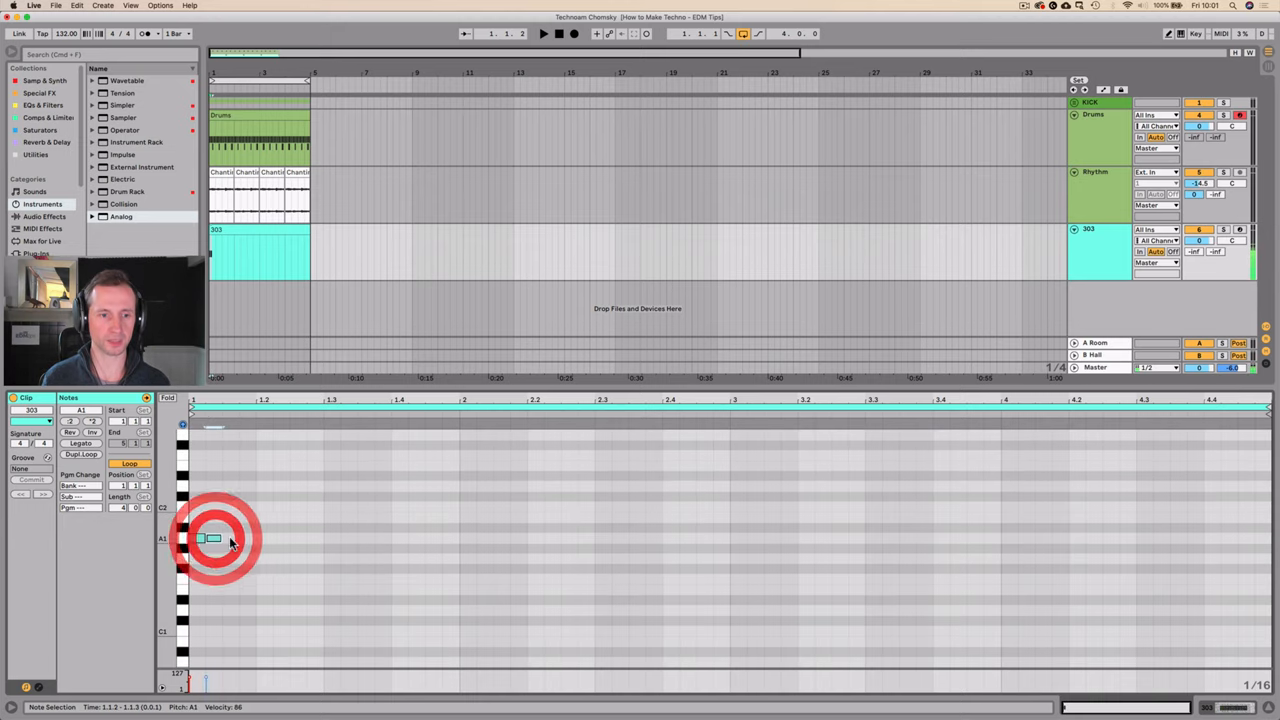
# - Draw a run of A1 sixteenths followed by an A#1 and a short A1, then audition it
pyautogui.moveTo(210, 540); pyautogui.dragTo(250, 541)
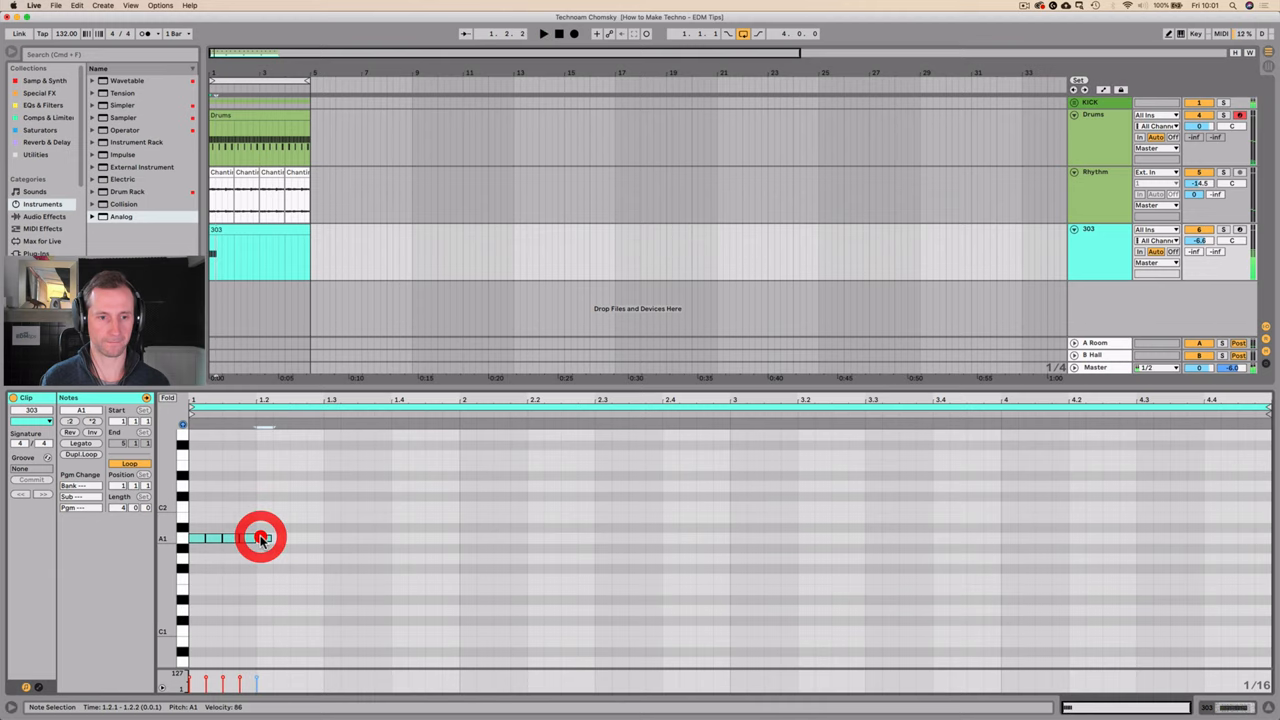
pyautogui.moveTo(262, 540); pyautogui.dragTo(290, 540)
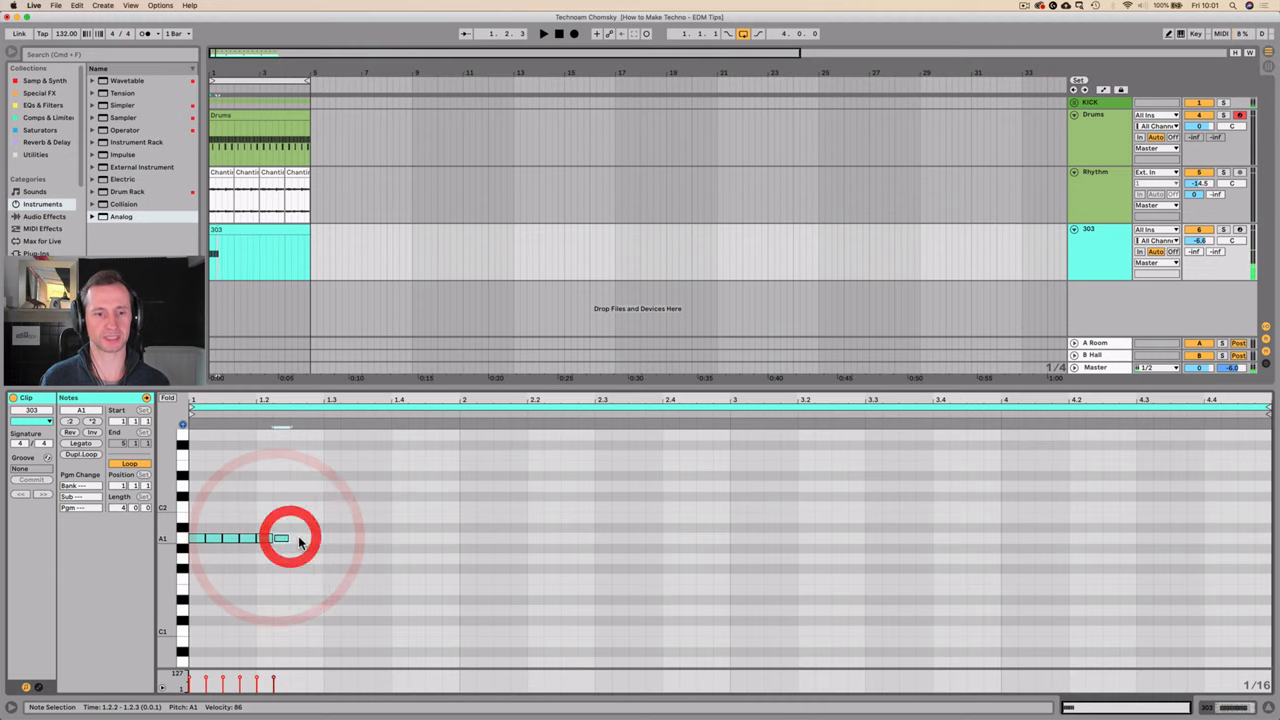
pyautogui.doubleClick(298, 540)
pyautogui.press('Up')
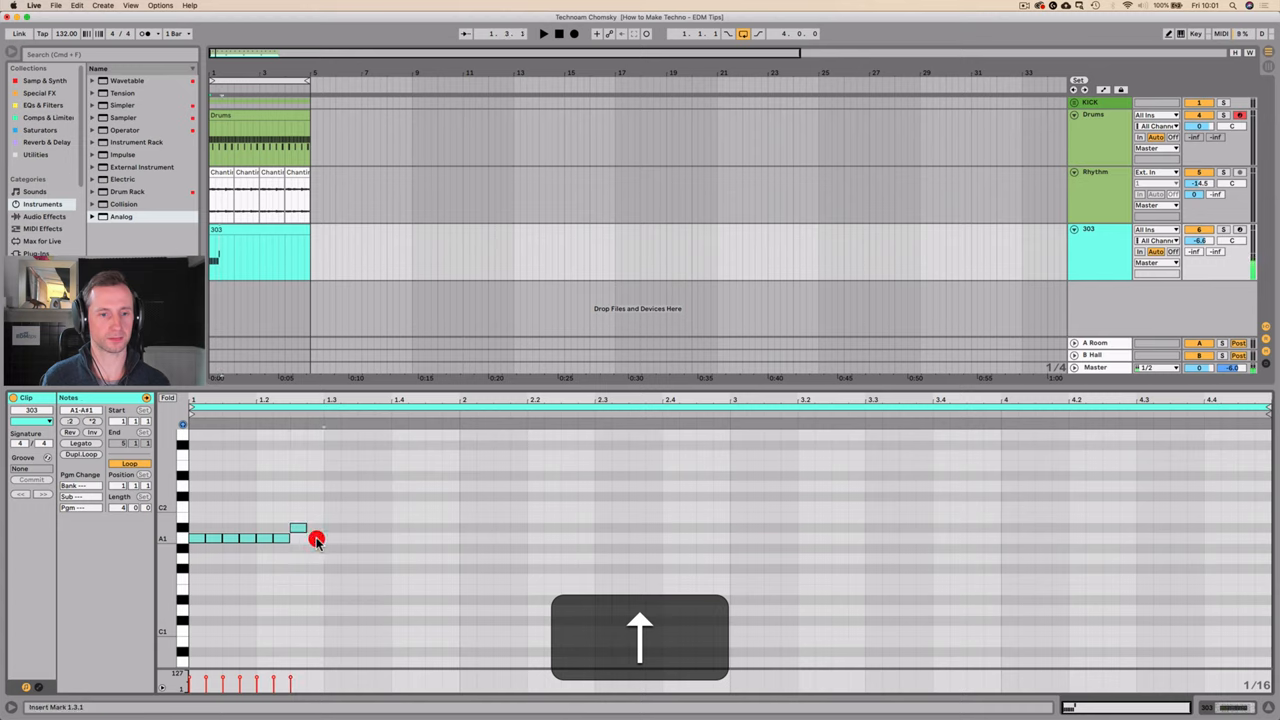
pyautogui.doubleClick(316, 540)
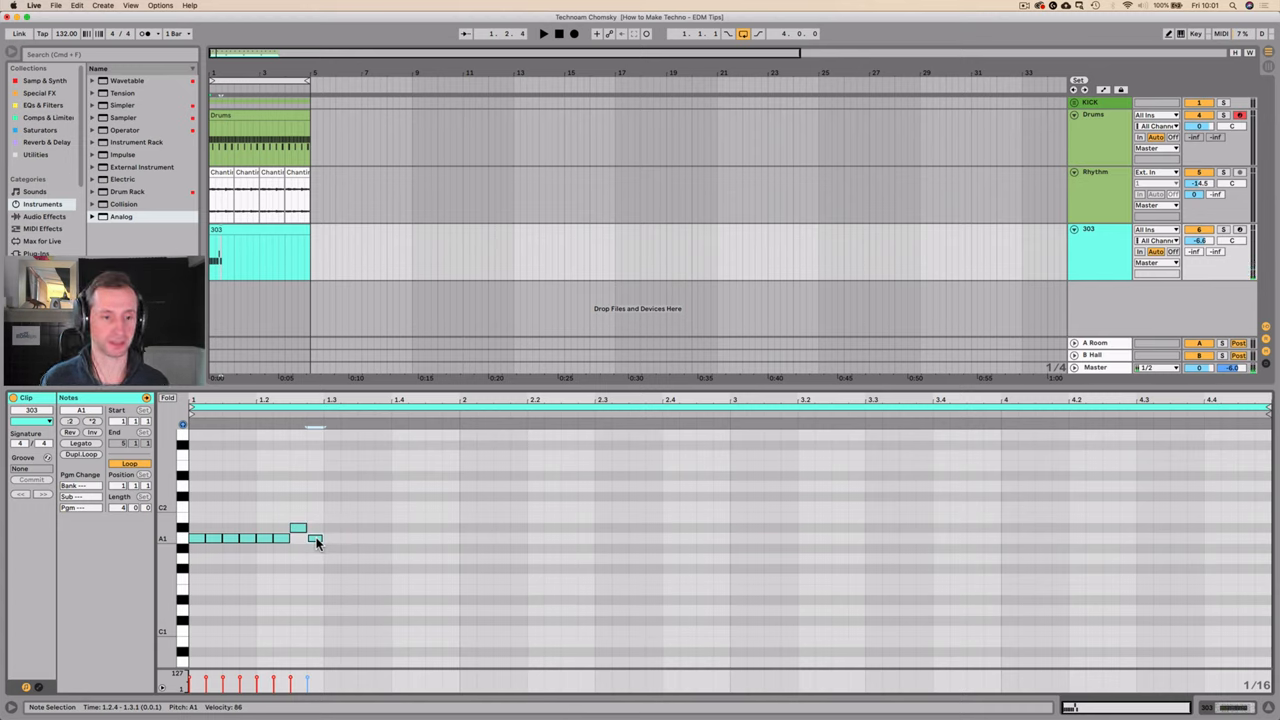
pyautogui.press('space')
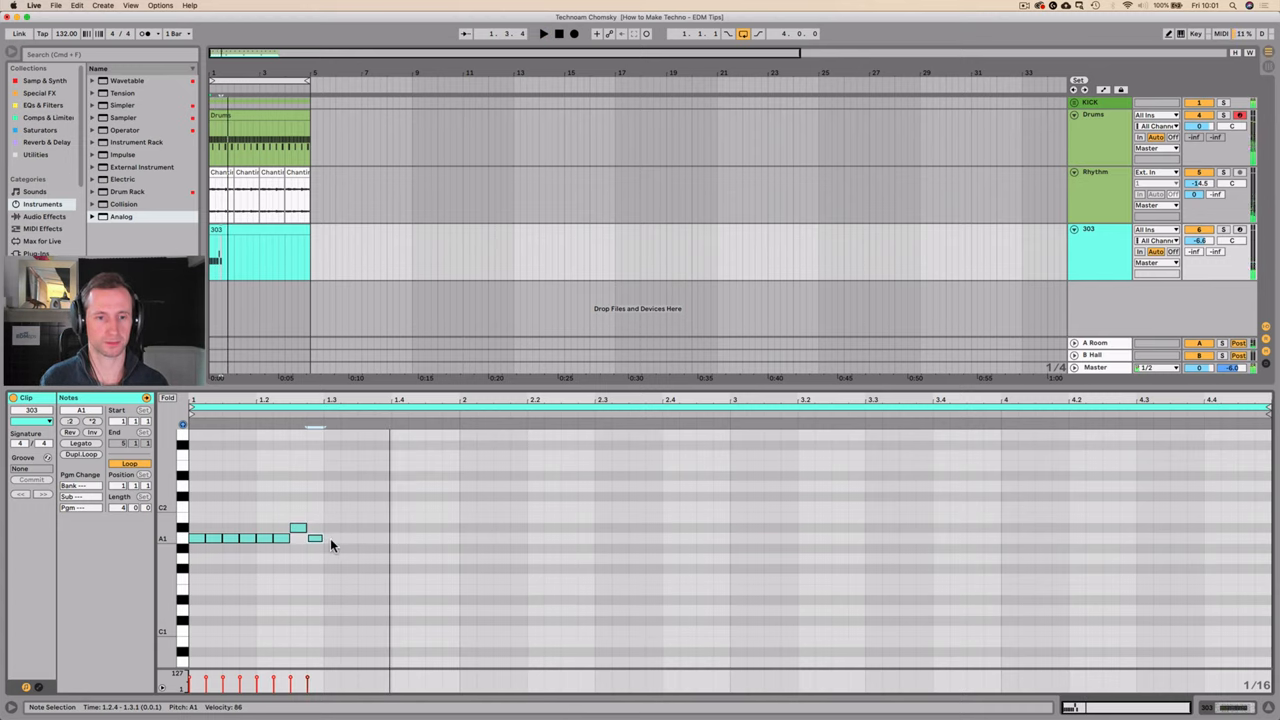
# - Add E2 and A2 accent notes later in the bar and nudge the E2 one step earlier
pyautogui.doubleClick(427, 464)
pyautogui.scroll(-2, 440, 460)
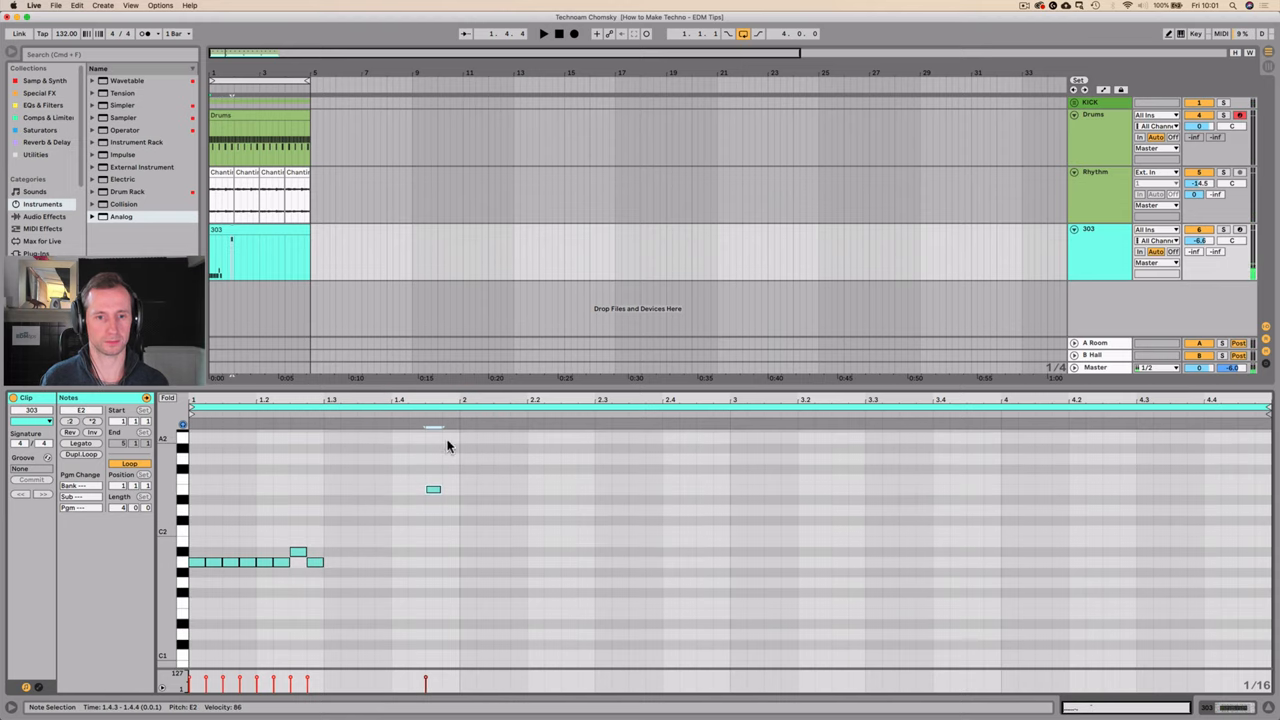
pyautogui.doubleClick(450, 437)
pyautogui.press('space')
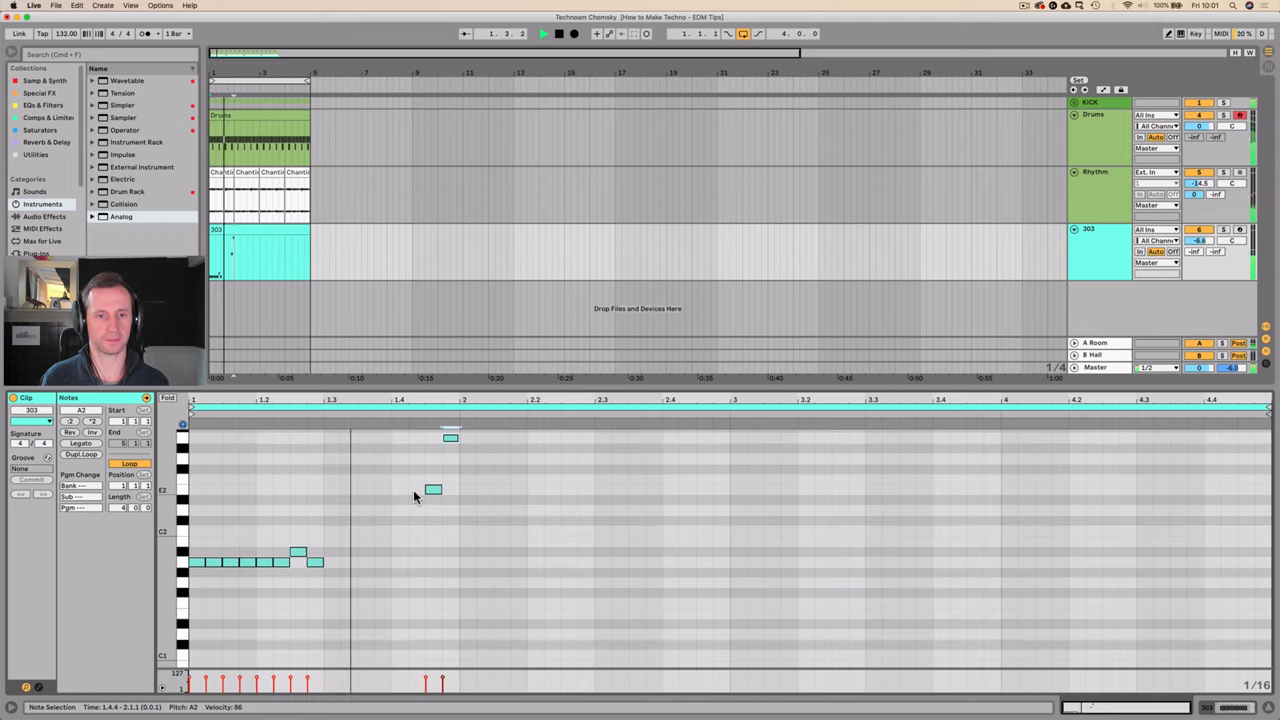
pyautogui.click(413, 489)
pyautogui.press('Left')
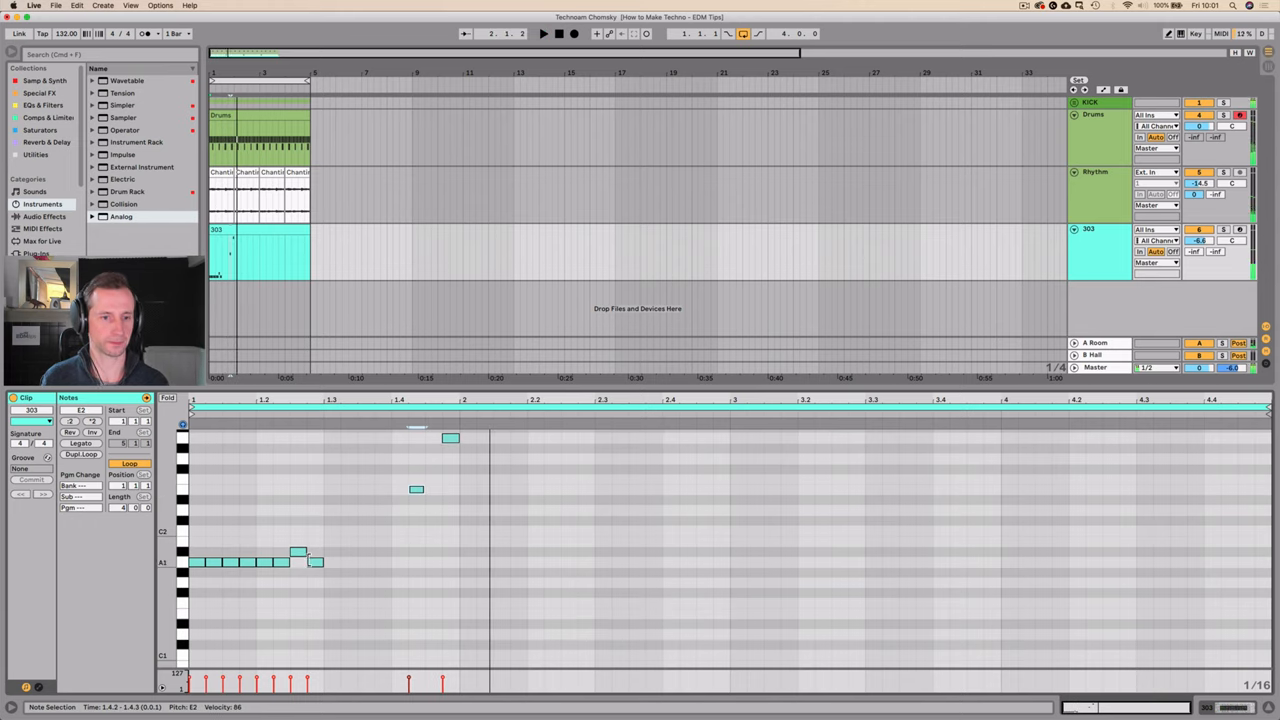
# - Duplicate the A1 notes along the bar, trimming the surplus and adding one more A1
pyautogui.click(183, 561)
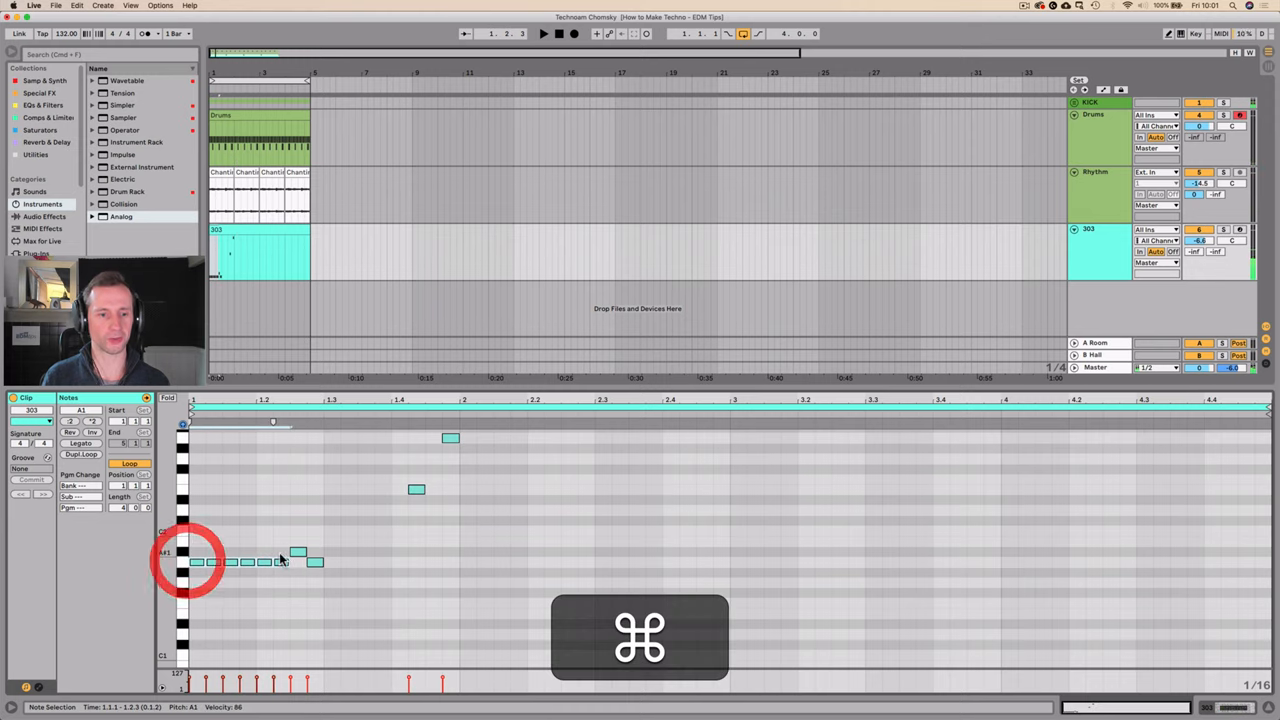
pyautogui.press('super+d')
pyautogui.click(430, 562)
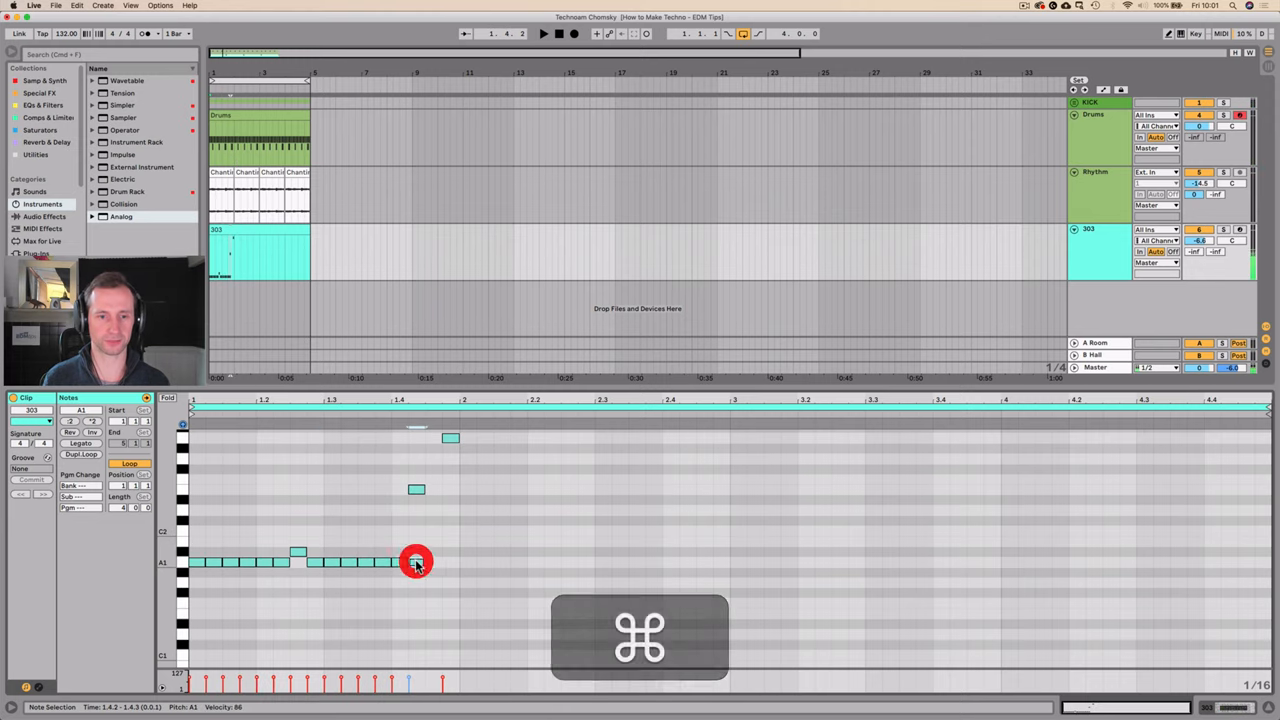
pyautogui.press('BackSpace')
pyautogui.doubleClick(430, 562)
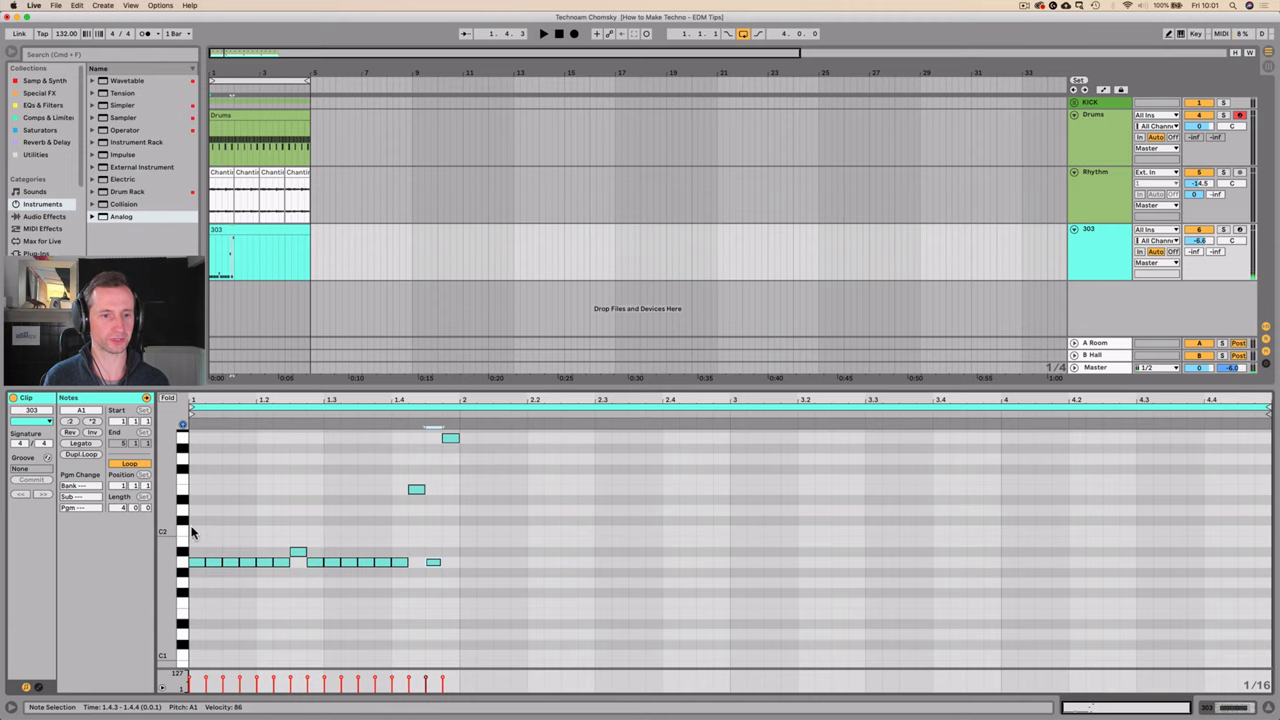
pyautogui.click(193, 430)
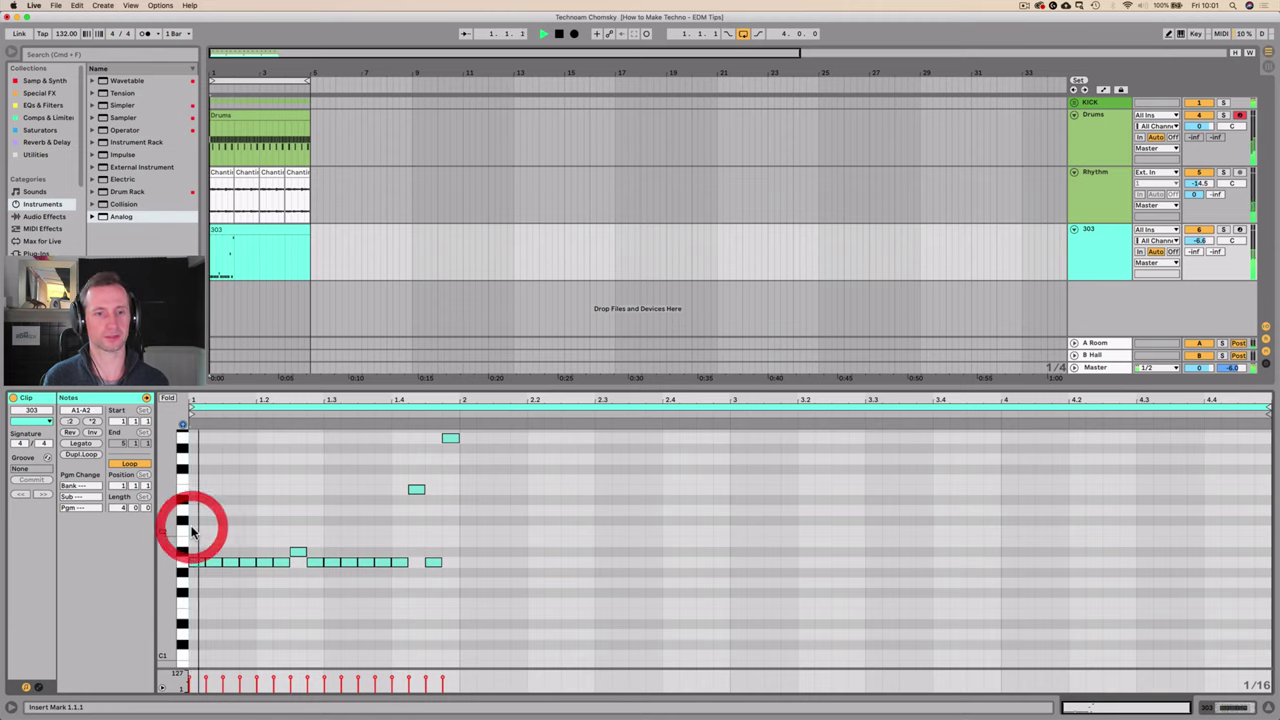
# - Try octave shifts on an A1 note and raise one accent note an octave higher
pyautogui.click(244, 560)
pyautogui.hotkey('shift', 'Down')
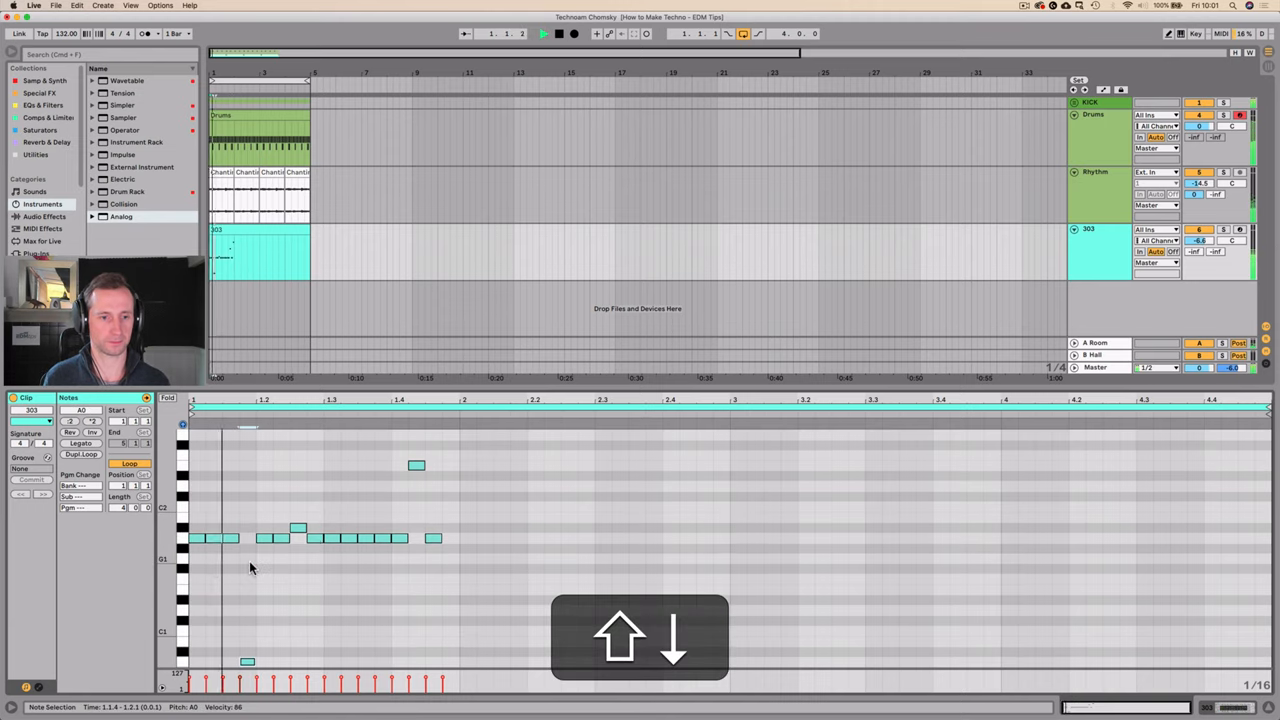
pyautogui.hotkey('shift', 'Up')
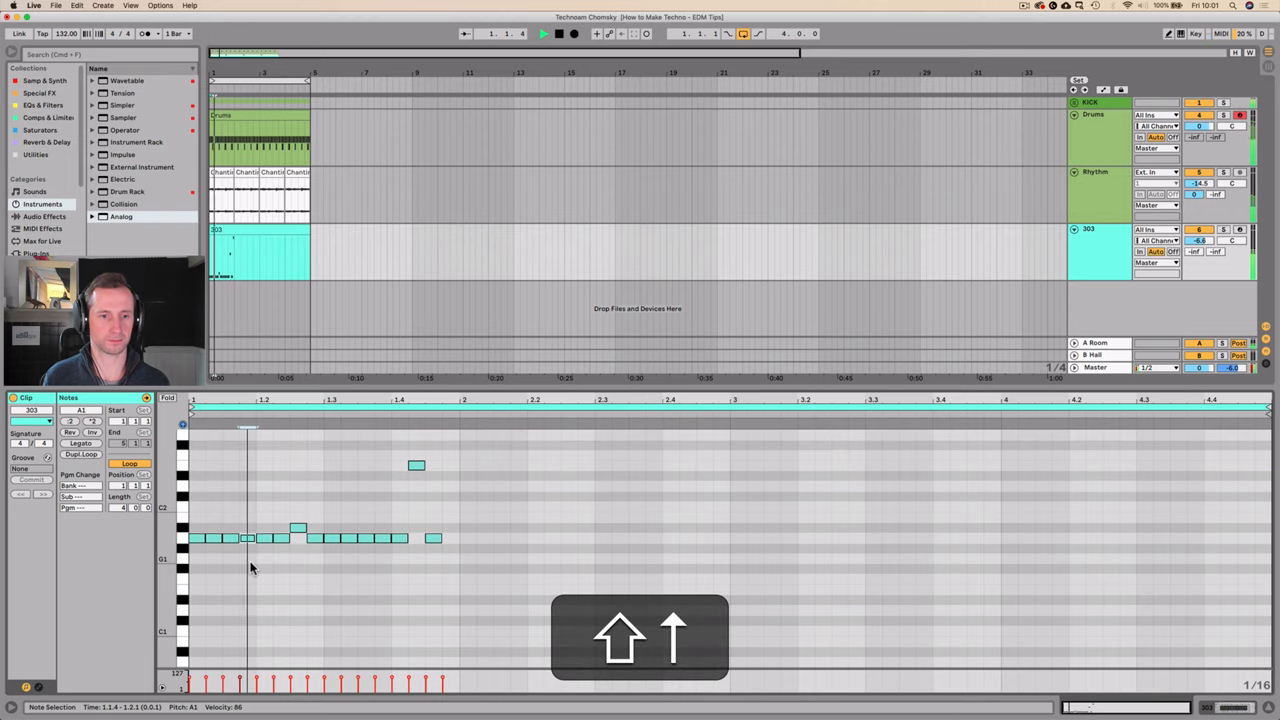
pyautogui.click(415, 466)
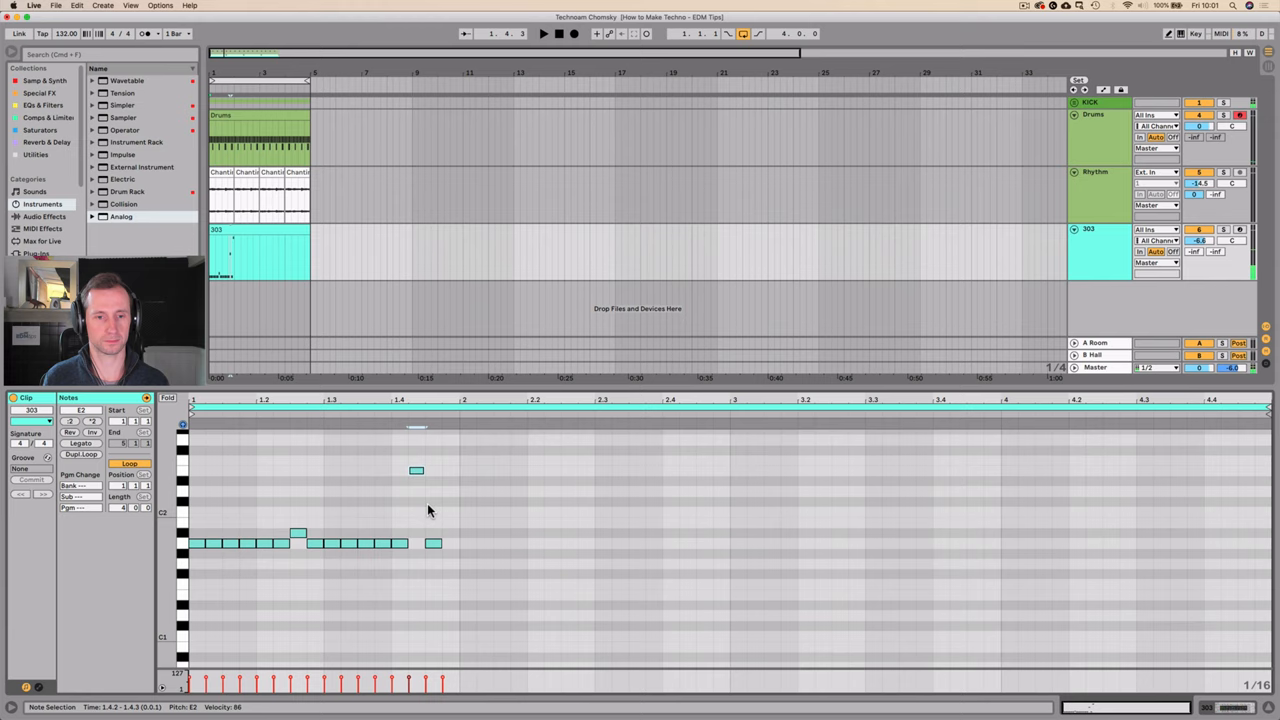
pyautogui.hotkey('shift', 'Up')
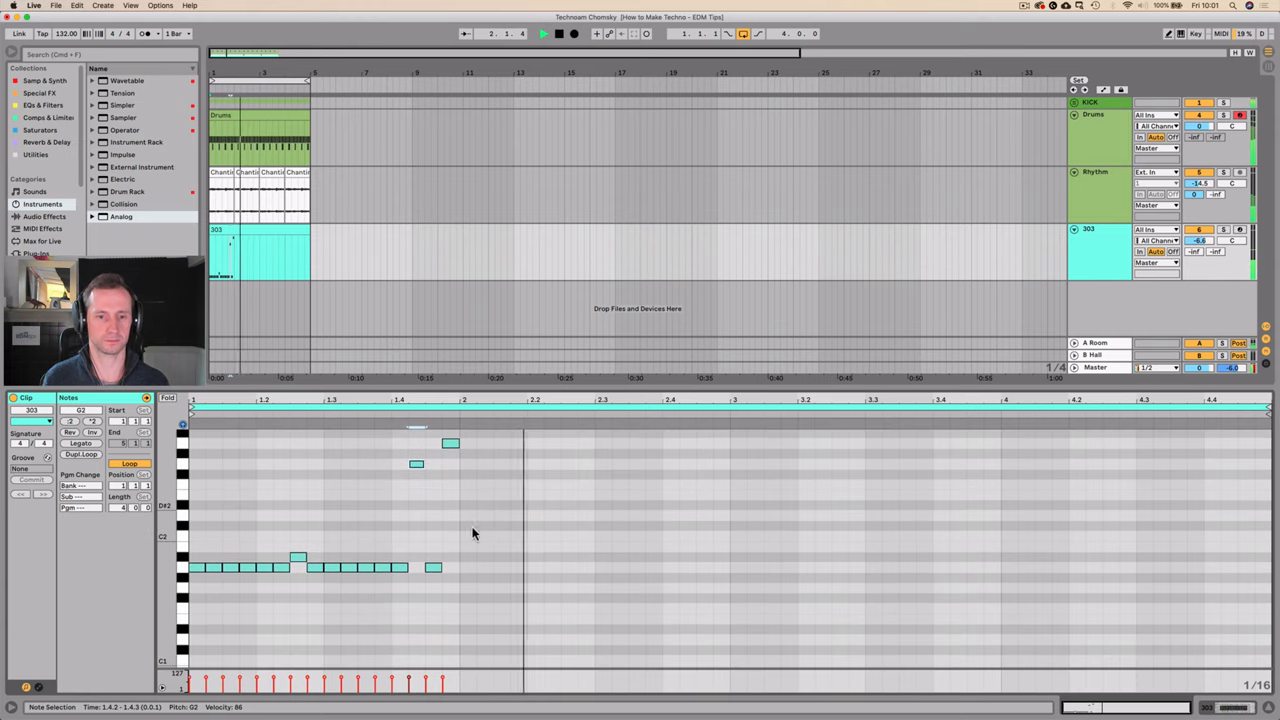
pyautogui.press('space')
# - Duplicate the one-bar riff across bars 2 to 4 of the clip
pyautogui.moveTo(456, 568); pyautogui.dragTo(209, 445)
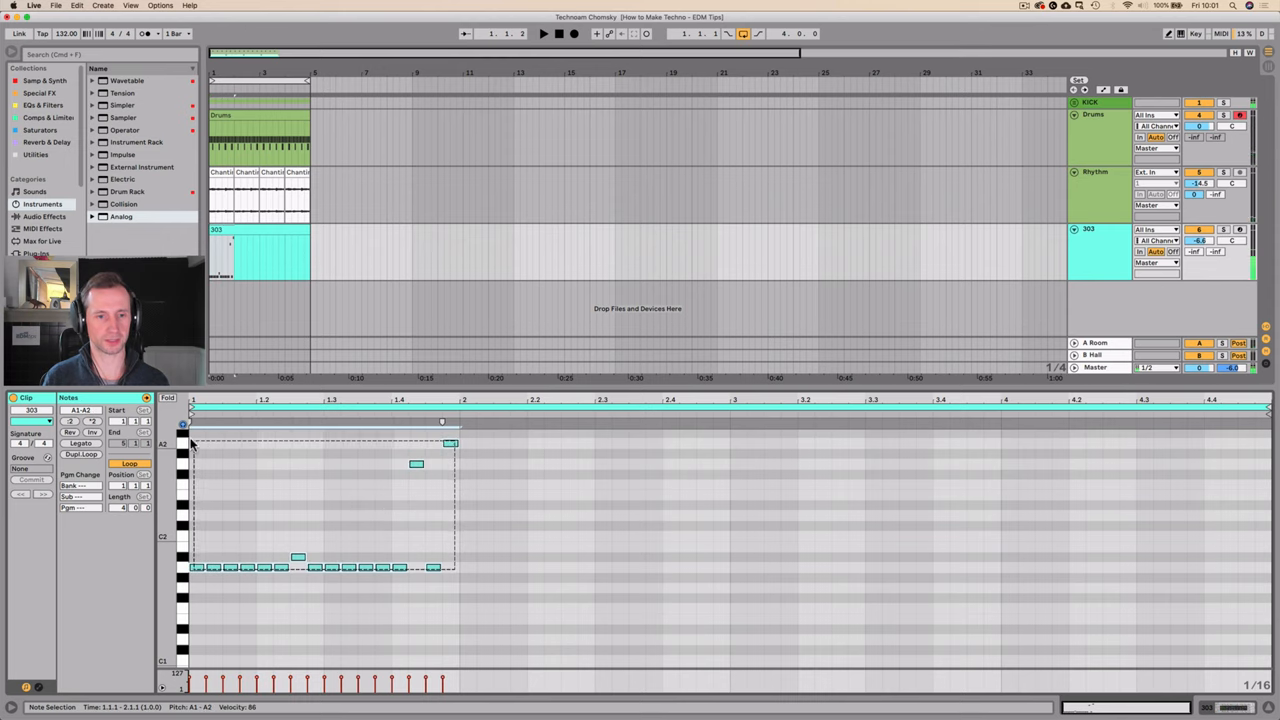
pyautogui.press('super+d')
pyautogui.press('super+d')
pyautogui.press('super+d')
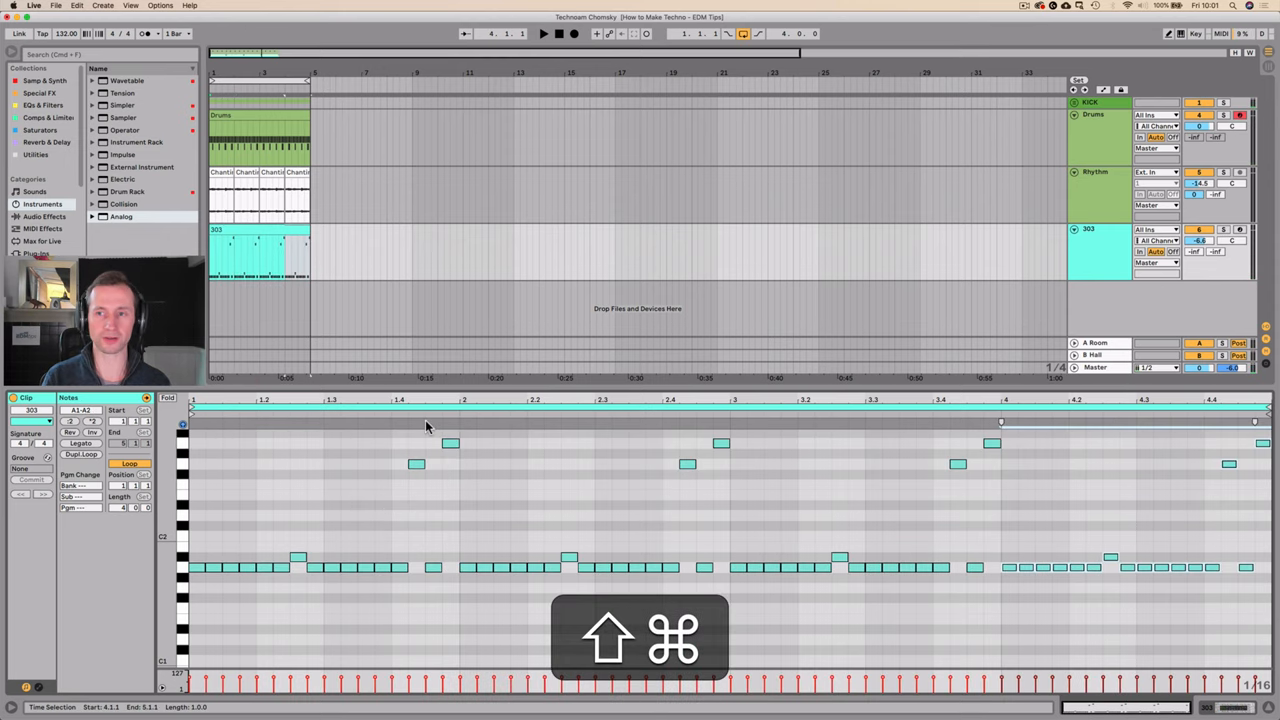
pyautogui.hotkey('shift', 'Tab')
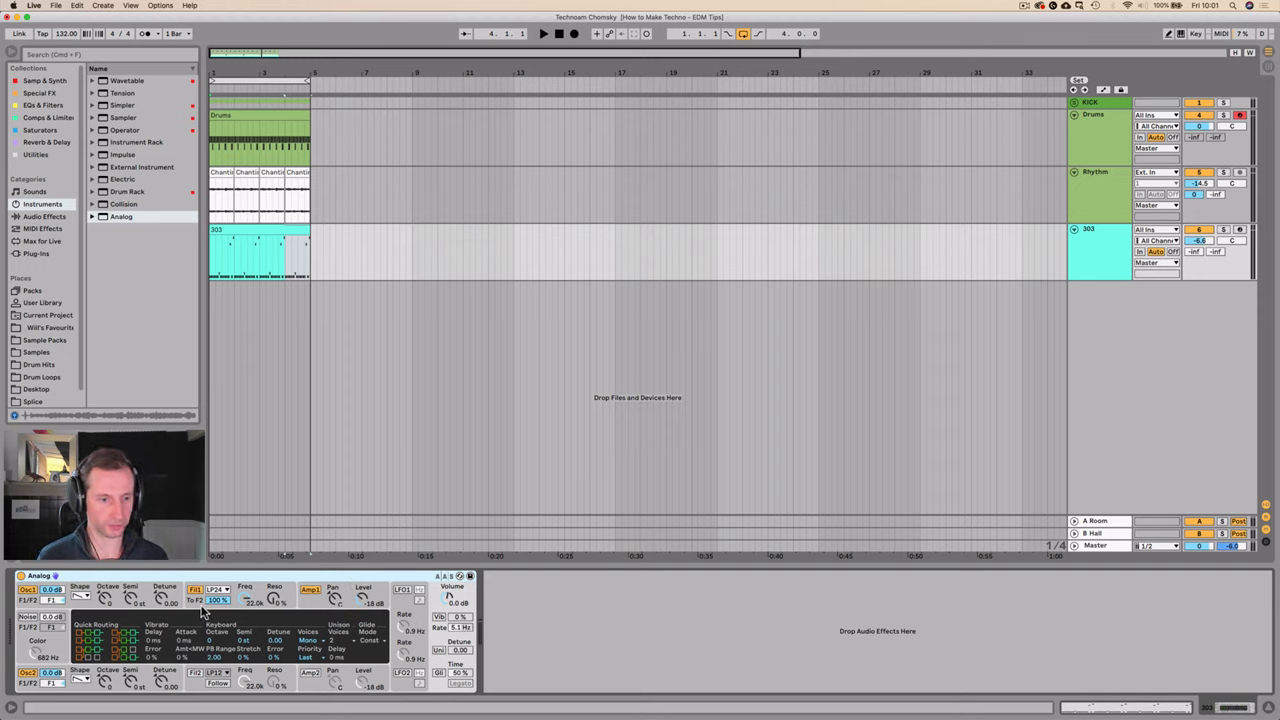
# - In Analog's Amp1 envelope shorten the release, adjust the decay, and enable glide
pyautogui.click(309, 590)
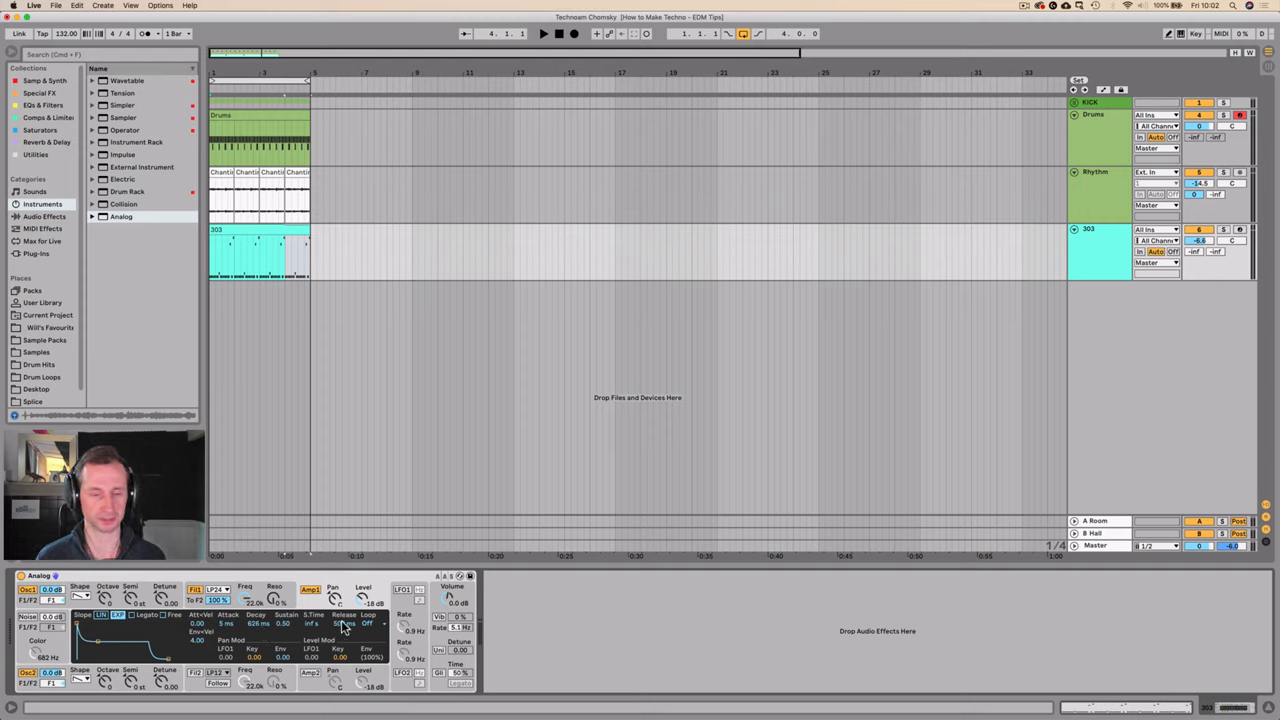
pyautogui.moveTo(343, 624); pyautogui.dragTo(343, 640)
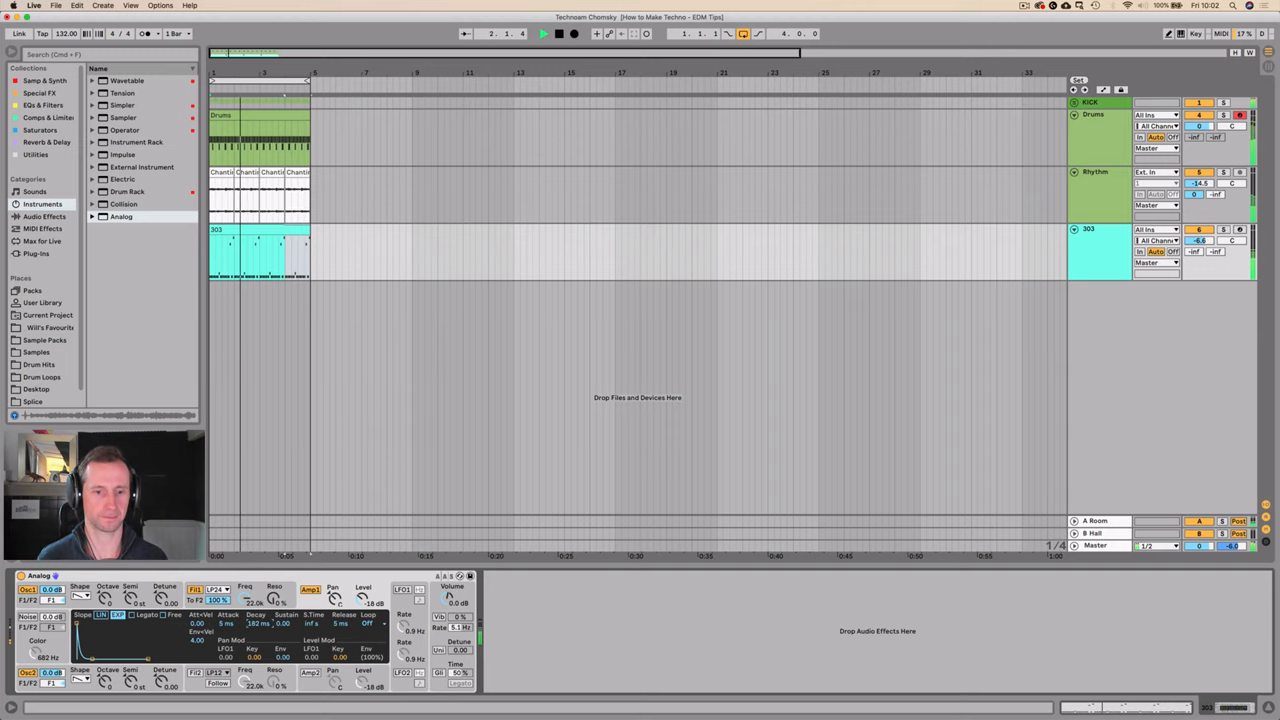
pyautogui.moveTo(258, 624); pyautogui.dragTo(287, 607)
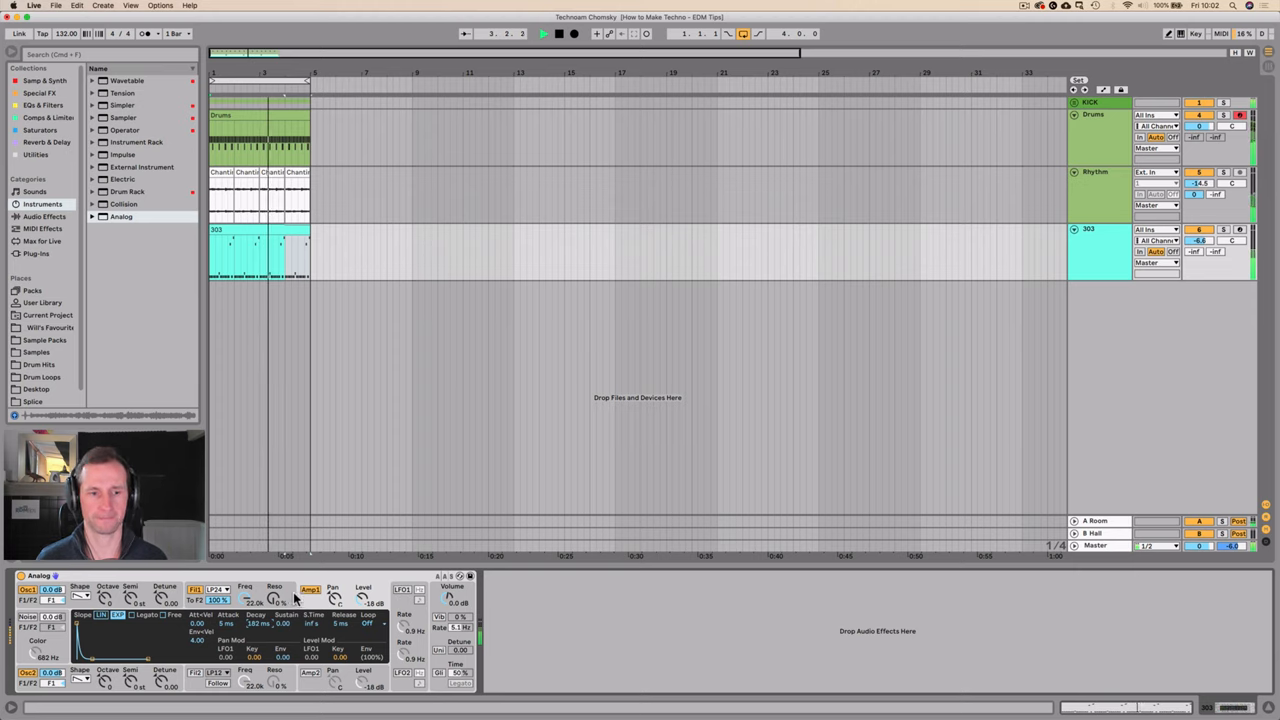
pyautogui.click(439, 673)
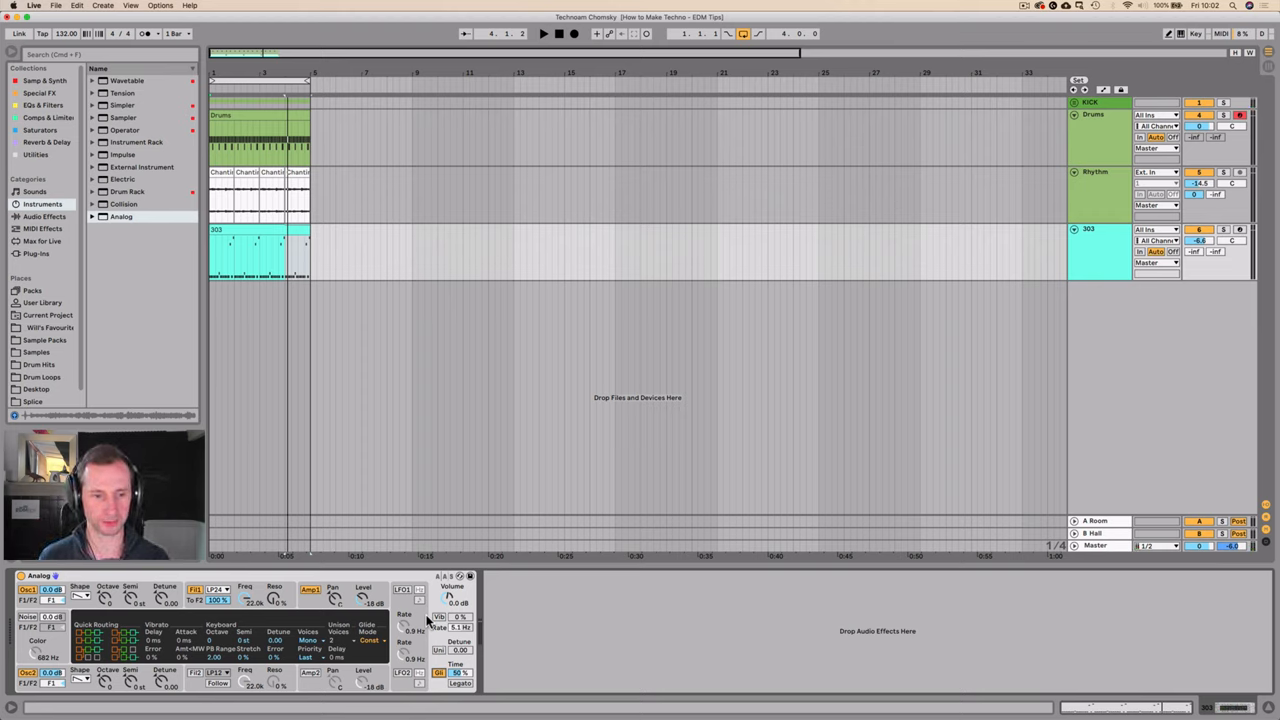
pyautogui.press('space')
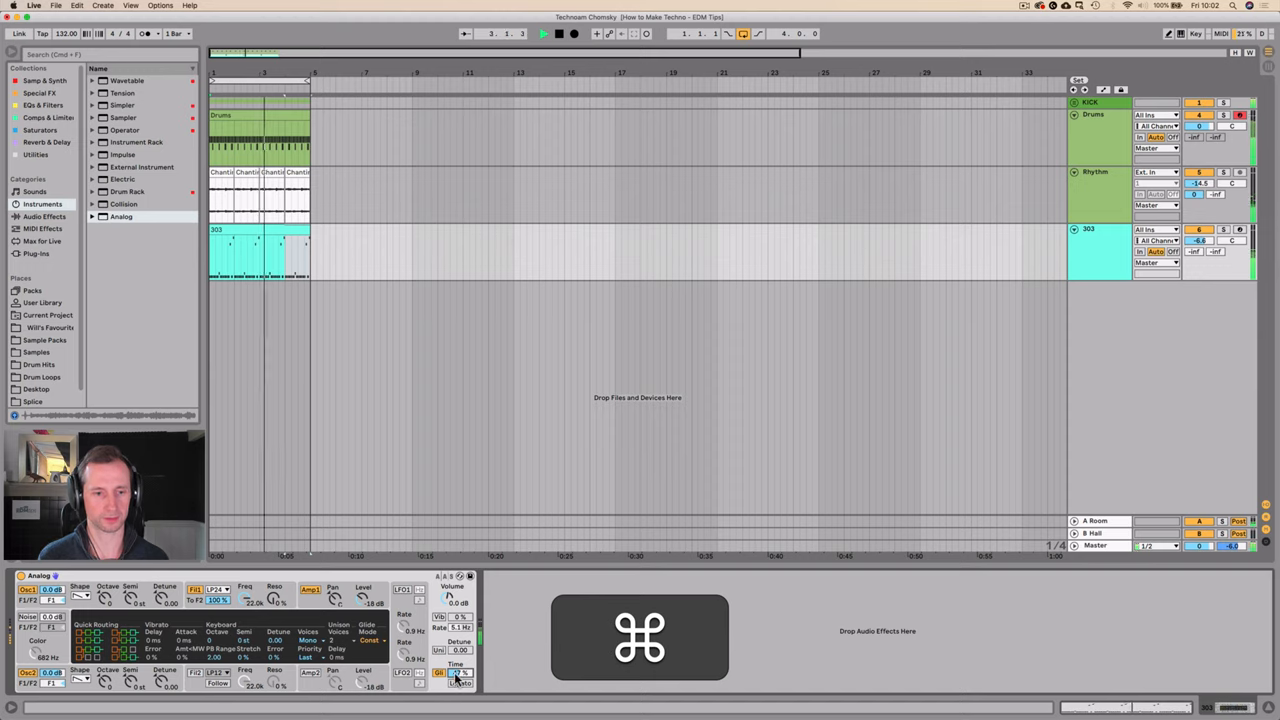
# - In Analog's Fil1 section raise the resonance and lower the cutoff frequency
pyautogui.click(248, 600)
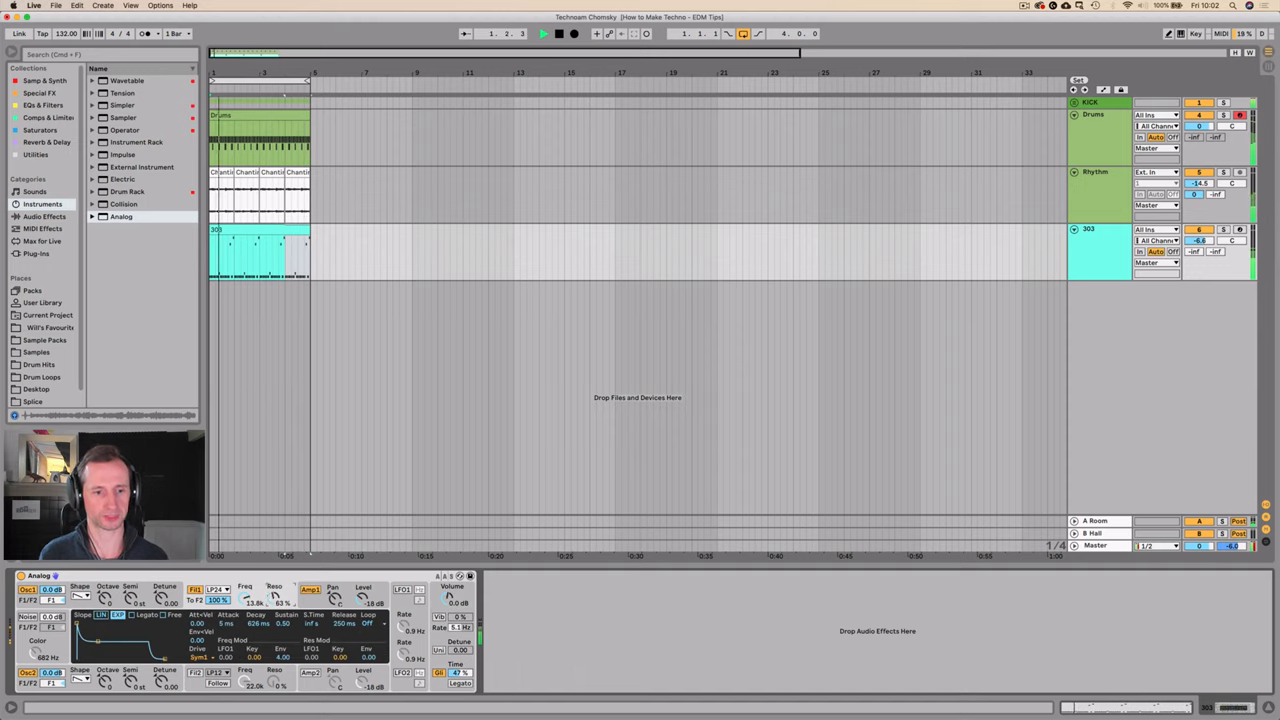
pyautogui.moveTo(237, 604); pyautogui.dragTo(246, 598)
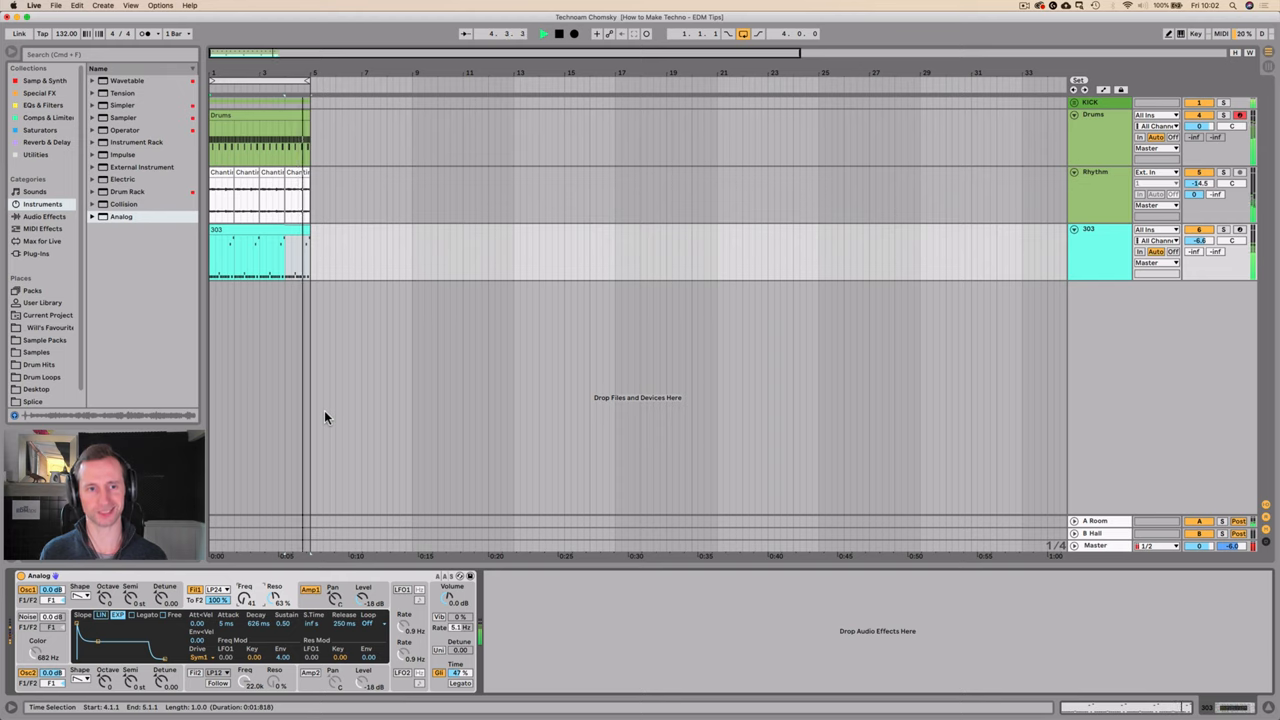
# - Add Overdrive from the Audio Effects browser after Analog on the 303 track
pyautogui.click(47, 131)
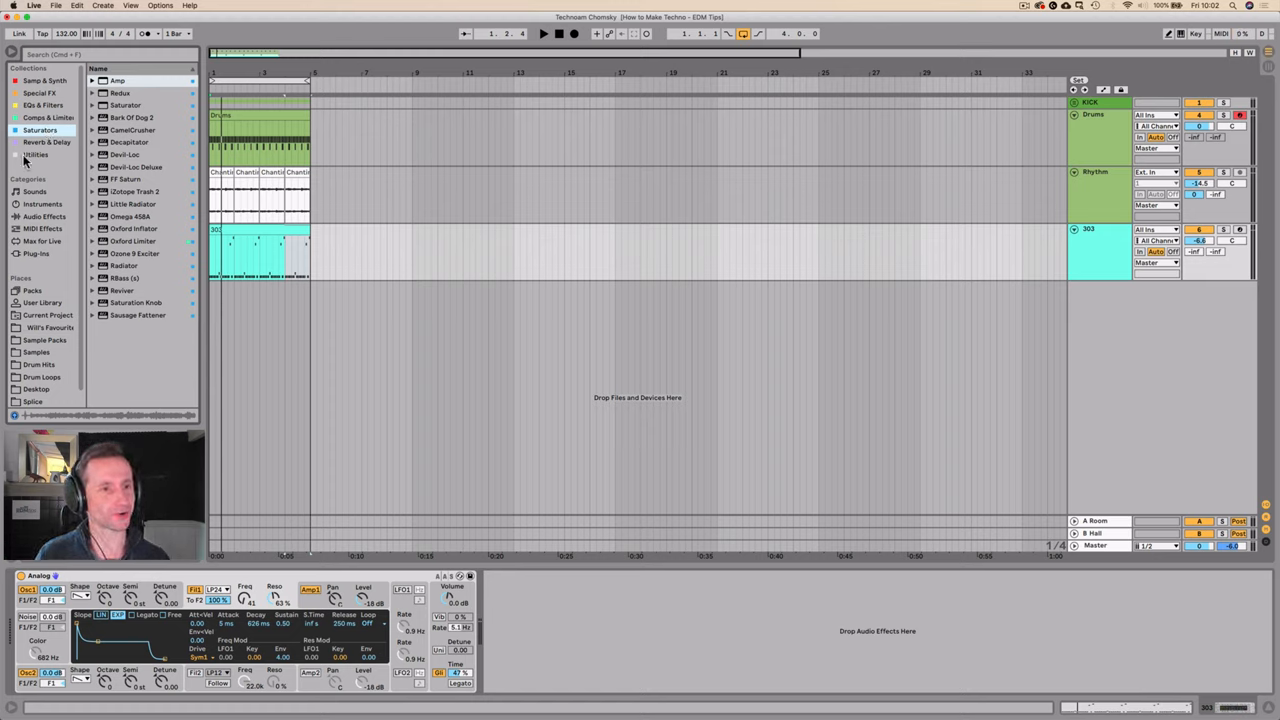
pyautogui.click(46, 142)
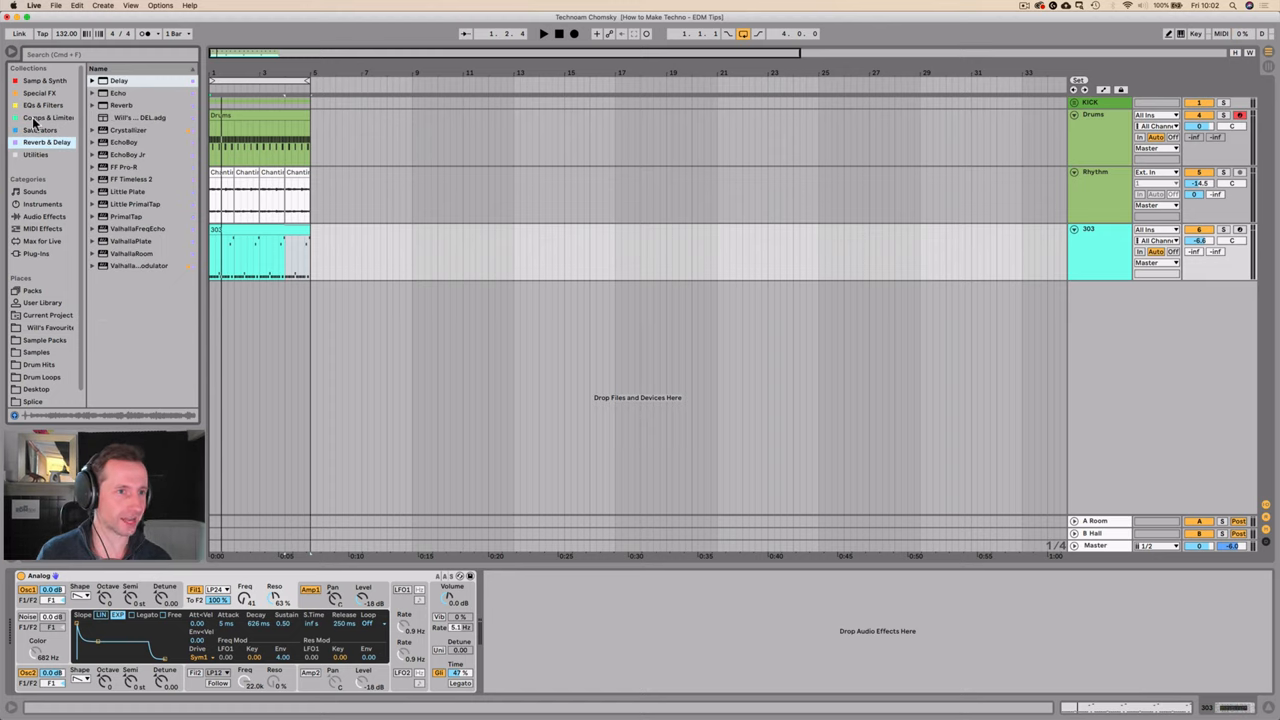
pyautogui.click(33, 118)
pyautogui.press('Up')
pyautogui.press('Down')
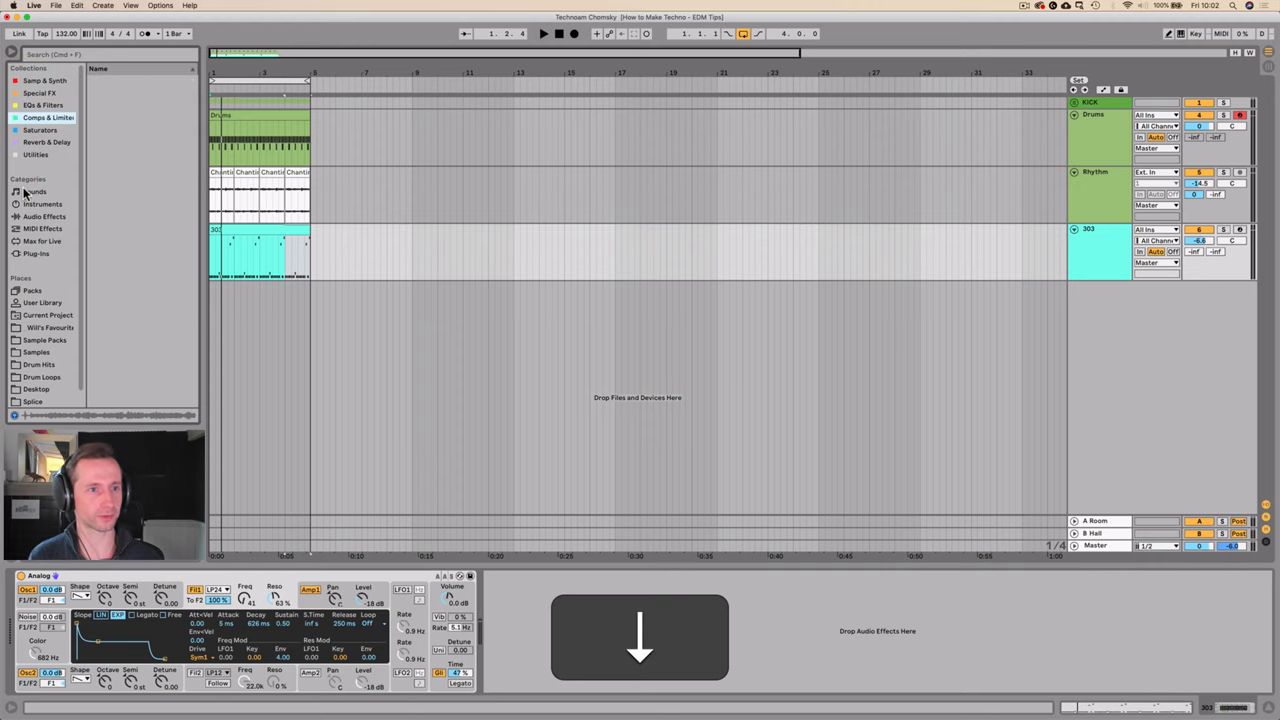
pyautogui.press('Down')
pyautogui.press('Up')
pyautogui.press('Up')
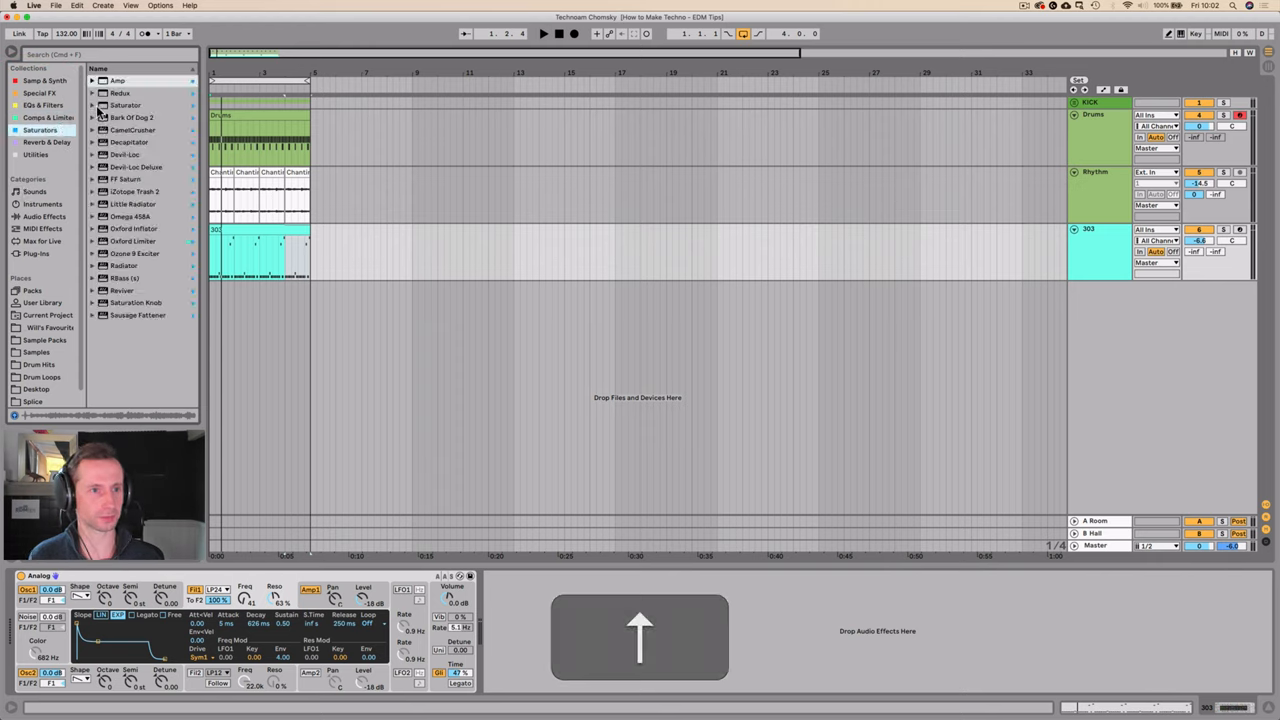
pyautogui.click(43, 216)
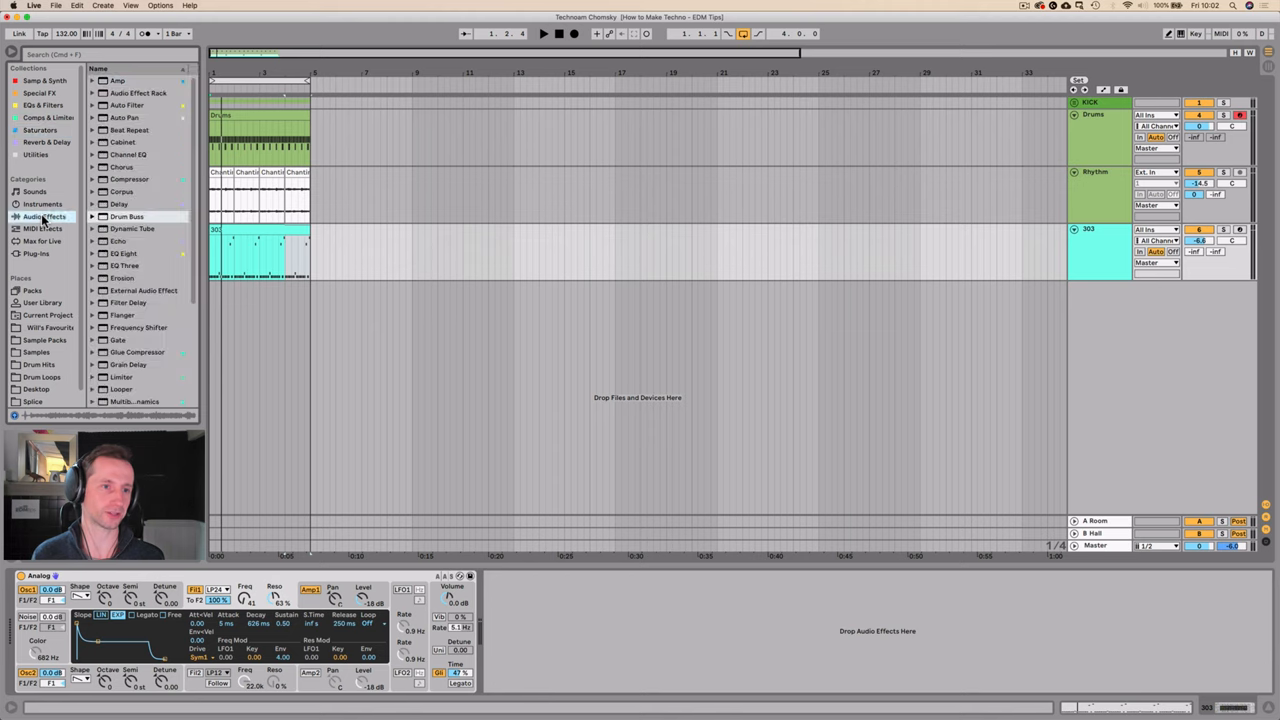
pyautogui.scroll(-5, 163, 210)
pyautogui.scroll(-5, 163, 217)
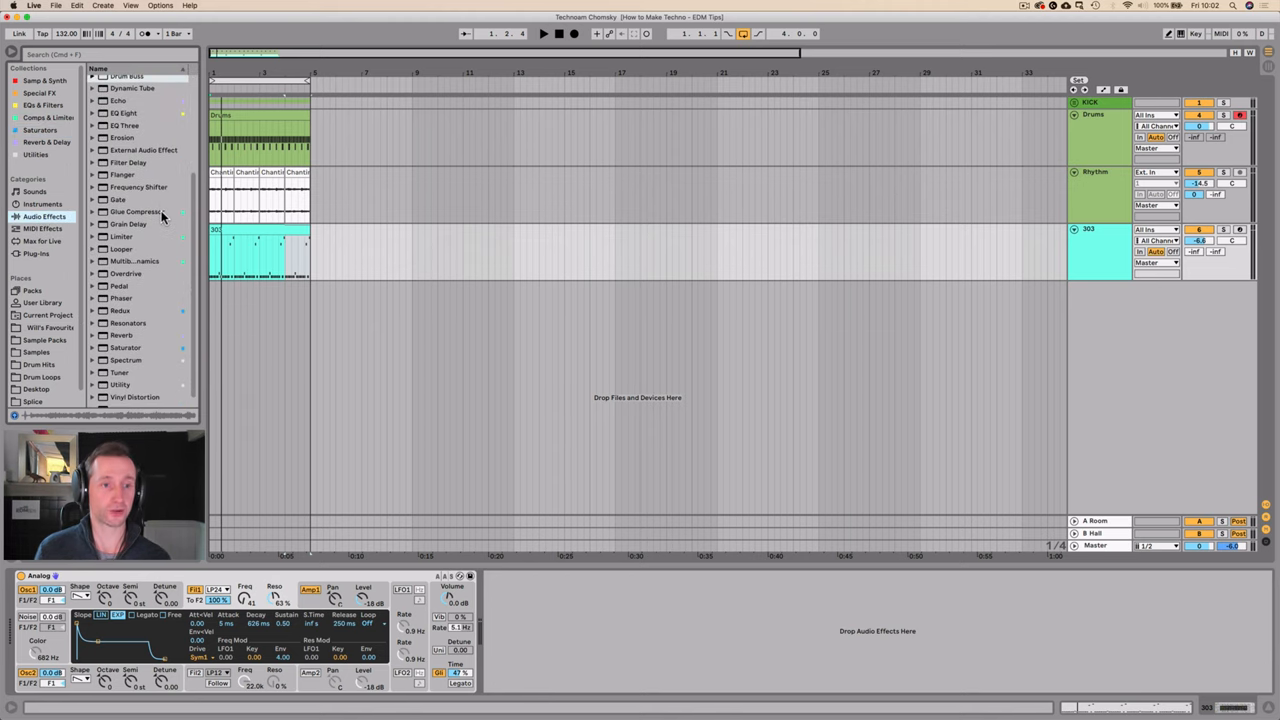
pyautogui.moveTo(128, 273); pyautogui.dragTo(368, 327)
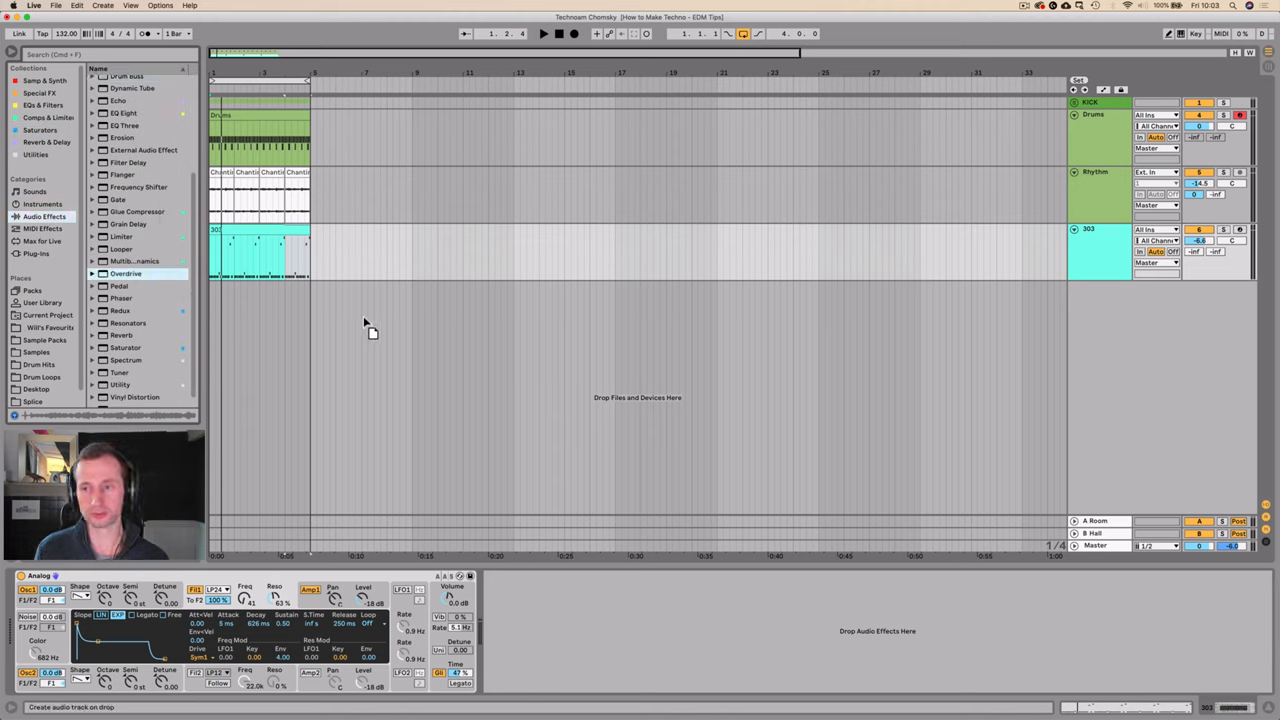
pyautogui.moveTo(551, 613); pyautogui.dragTo(551, 615)
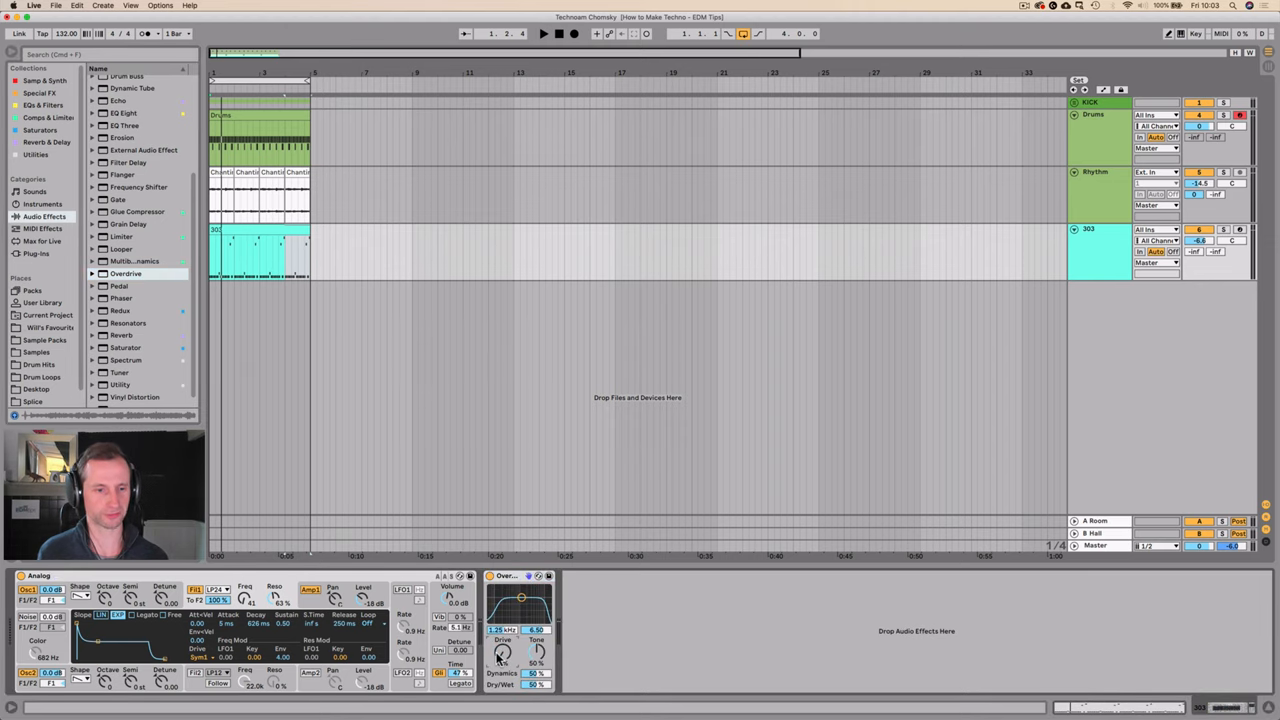
# - Play back and lower the 303 track volume to about -8.9 dB
pyautogui.press('space')
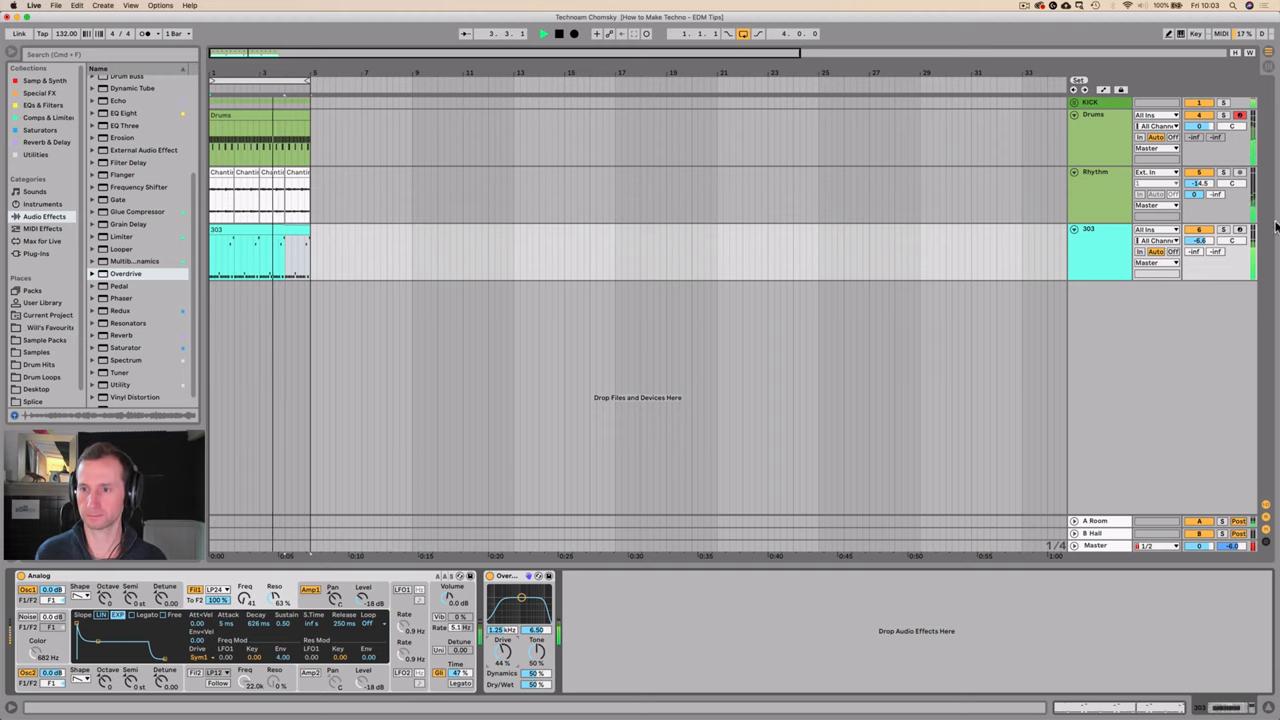
pyautogui.moveTo(1200, 238); pyautogui.dragTo(1200, 242)
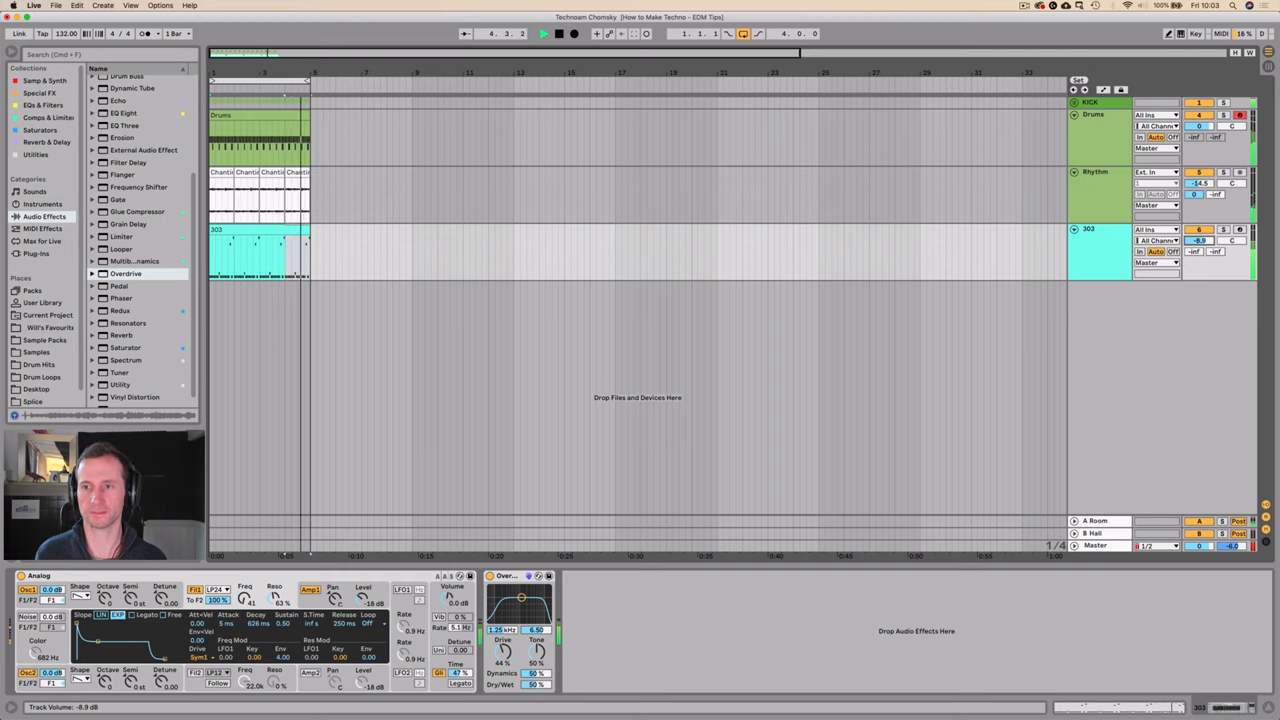
pyautogui.click(678, 234)
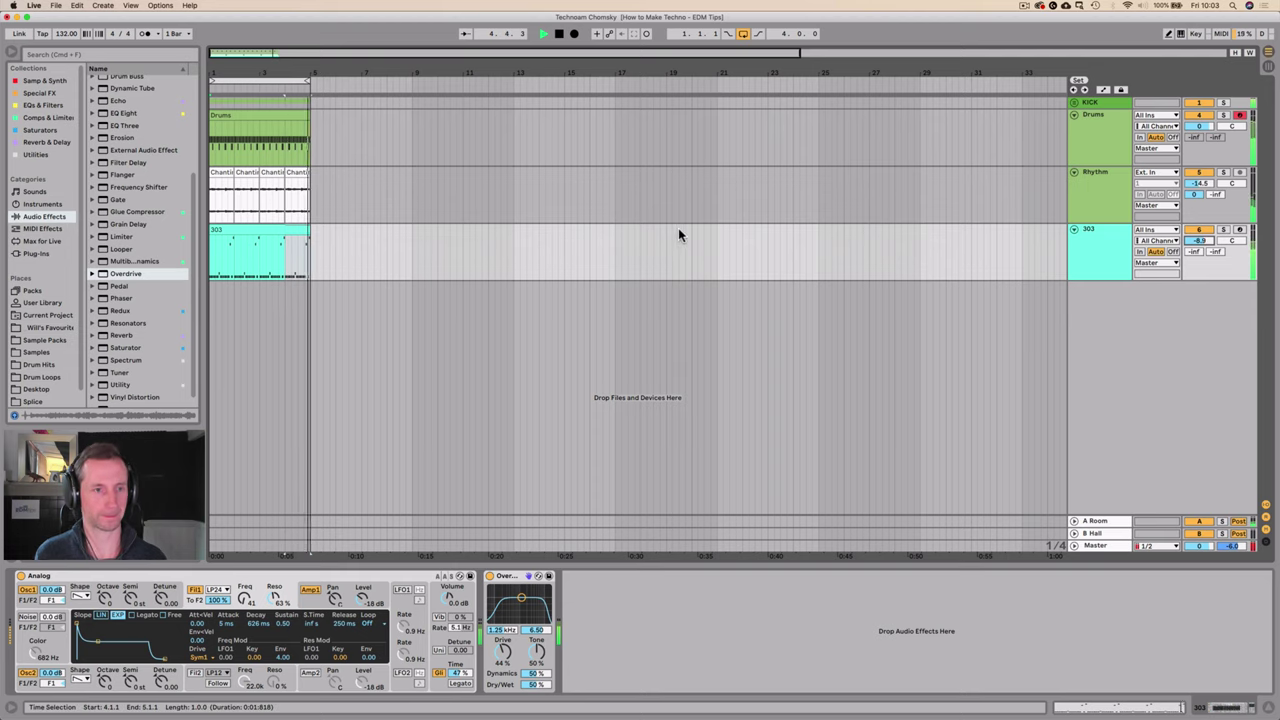
pyautogui.click(45, 142)
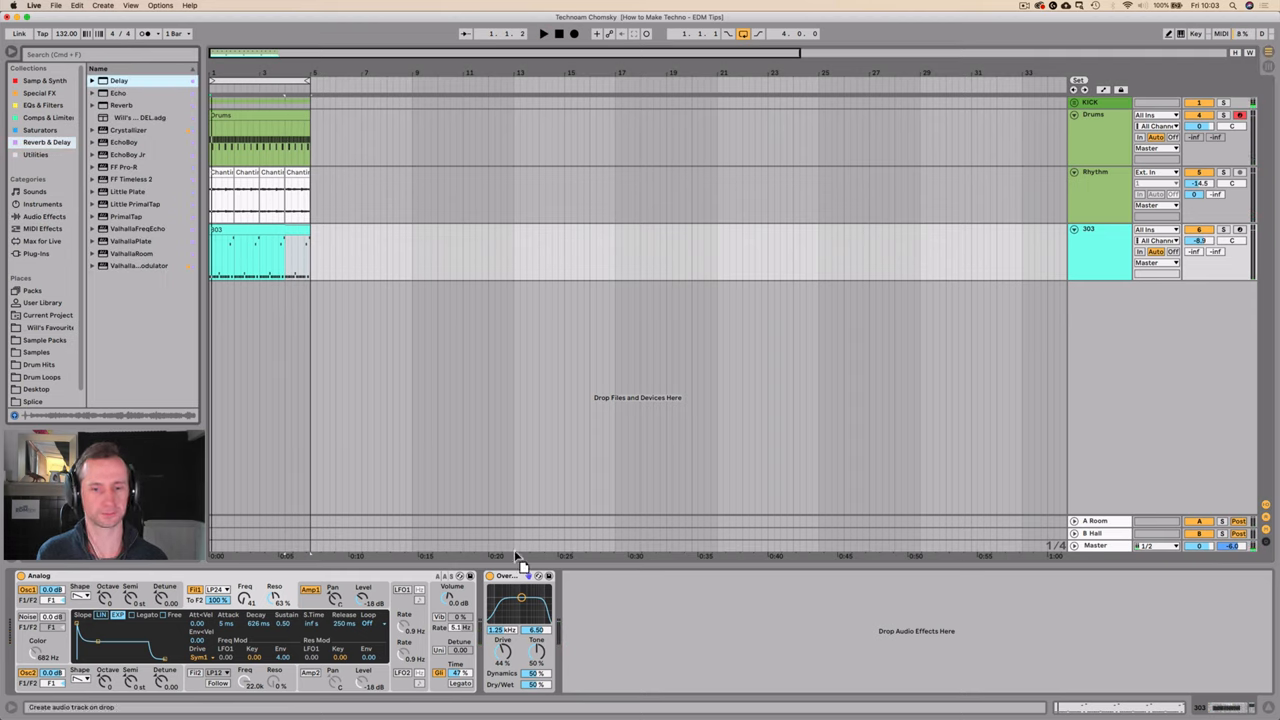
# - Add Delay after Overdrive in Ping Pong mode with 13% feedback and 25% dry/wet
pyautogui.moveTo(601, 625); pyautogui.dragTo(601, 628)
pyautogui.press('space')
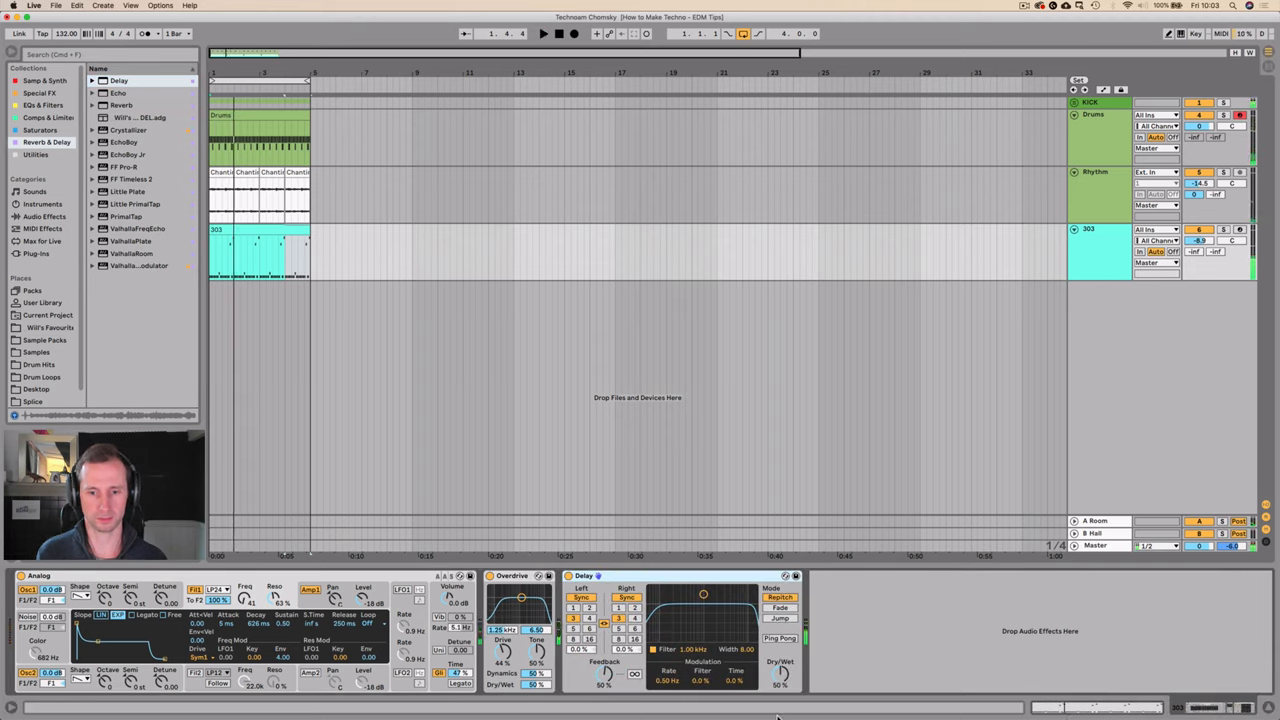
pyautogui.click(782, 641)
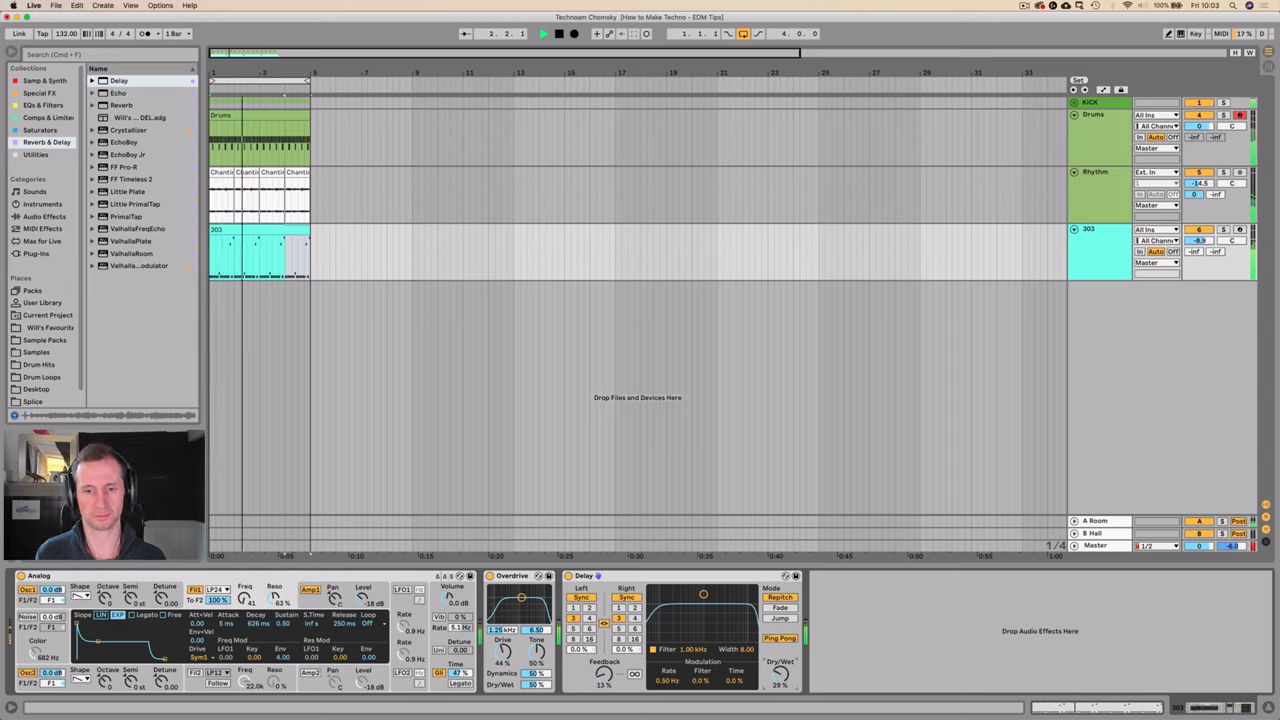
pyautogui.press('Down')
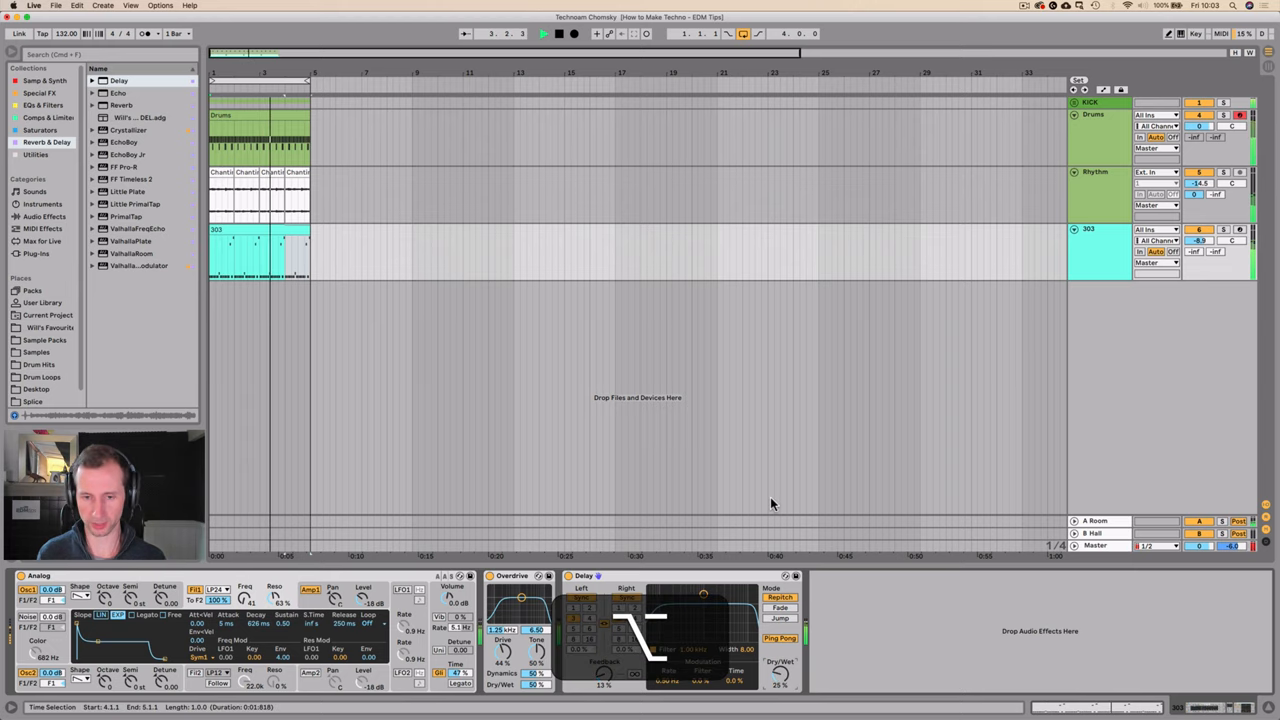